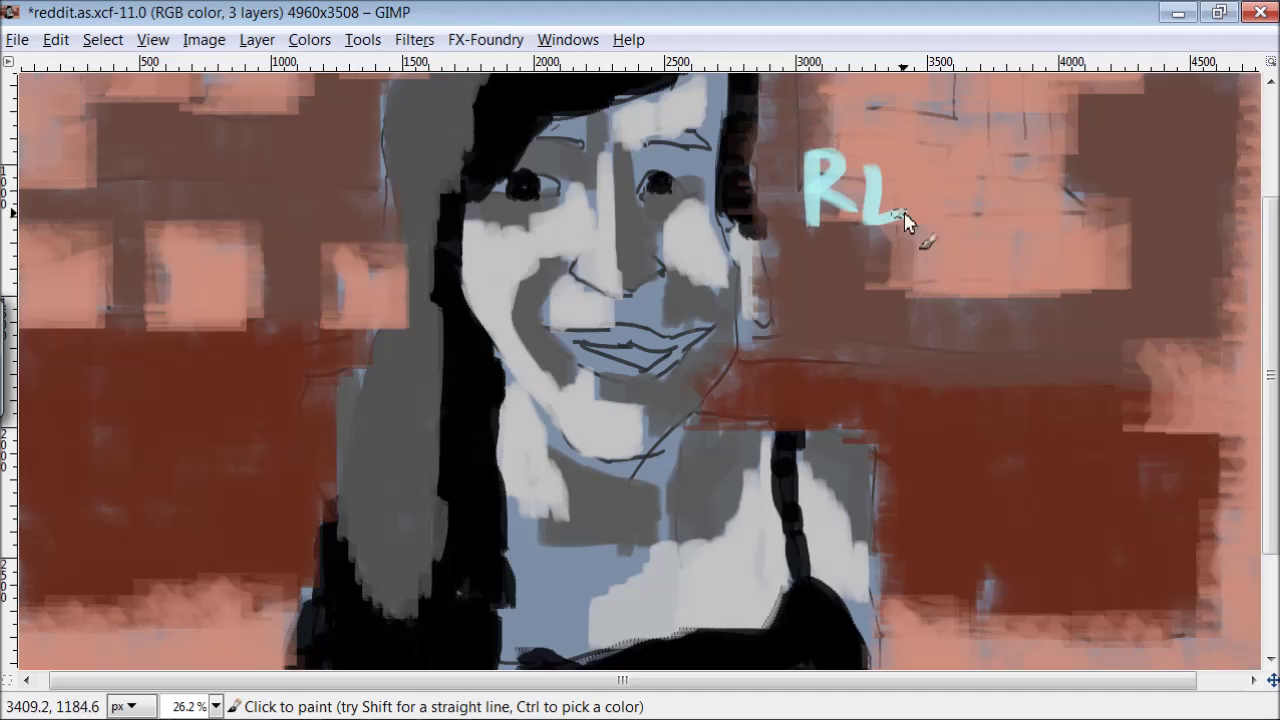
# Paint the word GETS in light cyan under REDDIT
pyautogui.moveTo(840, 250)
pyautogui.mouseDown()
pyautogui.moveTo(800, 325)
pyautogui.moveTo(905, 315)
pyautogui.mouseUp()
pyautogui.moveTo(915, 255); pyautogui.dragTo(945, 310)
pyautogui.moveTo(1005, 262); pyautogui.dragTo(970, 320)
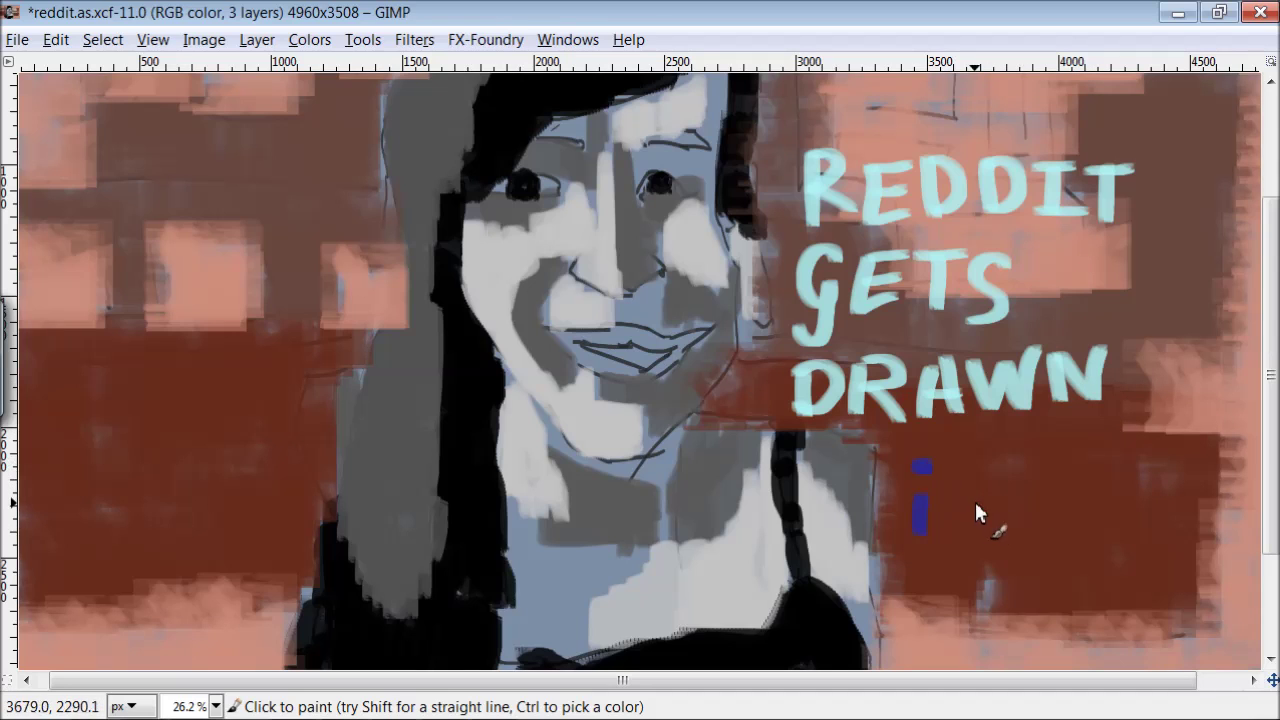
# Undo a misdrawn stroke and letter the blue handwritten signature below the title
pyautogui.hotkey('ctrl', 'z')
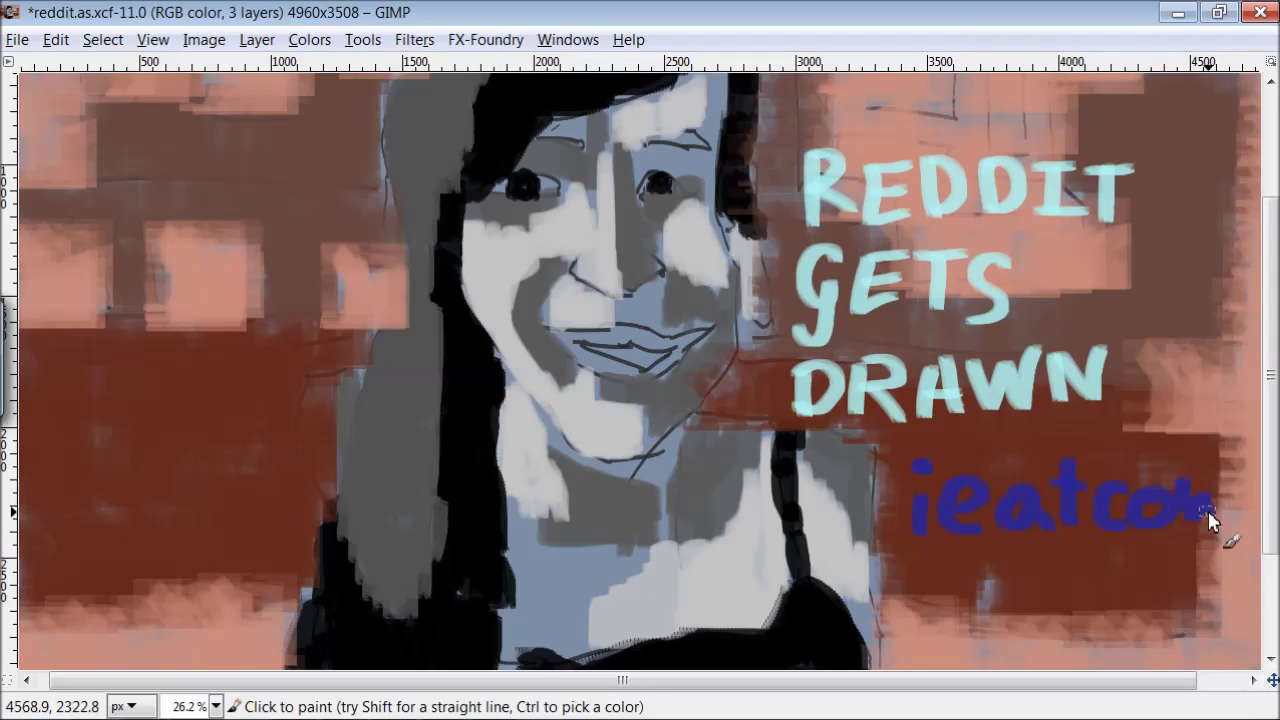
pyautogui.moveTo(1203, 491); pyautogui.dragTo(1228, 505)
pyautogui.moveTo(1250, 485); pyautogui.dragTo(1222, 525)
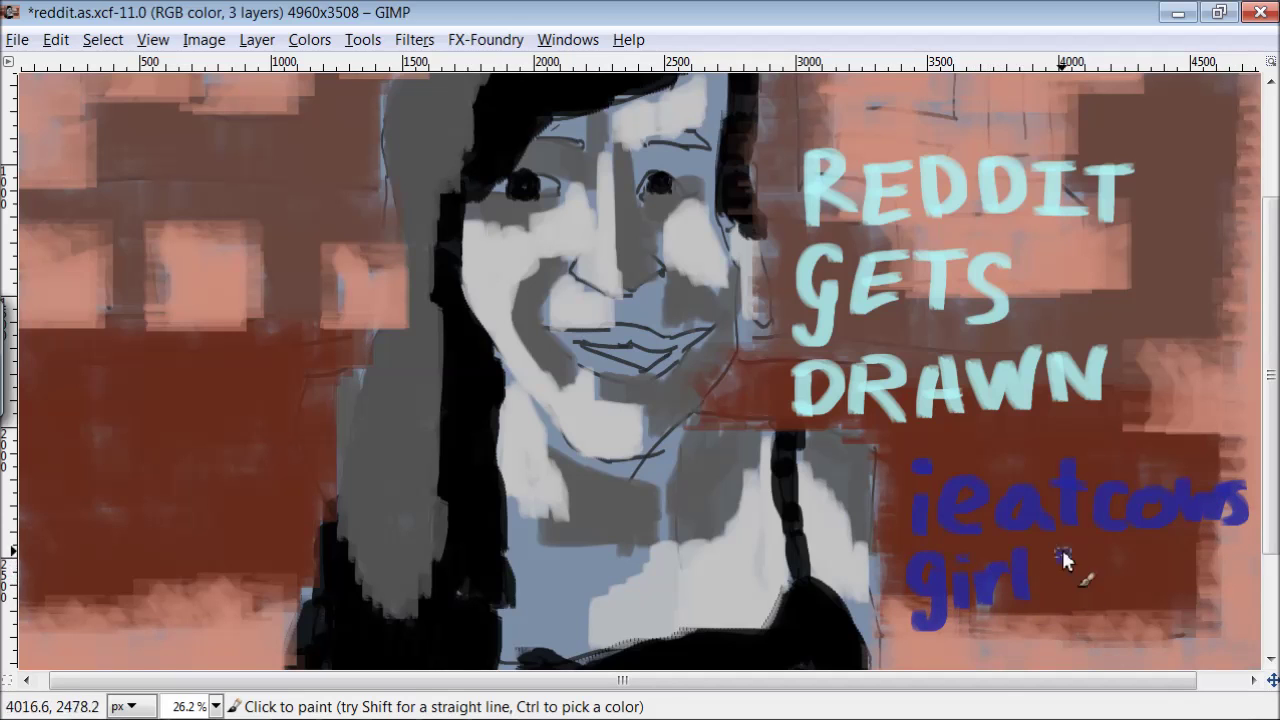
pyautogui.moveTo(1222, 566); pyautogui.dragTo(1234, 575)
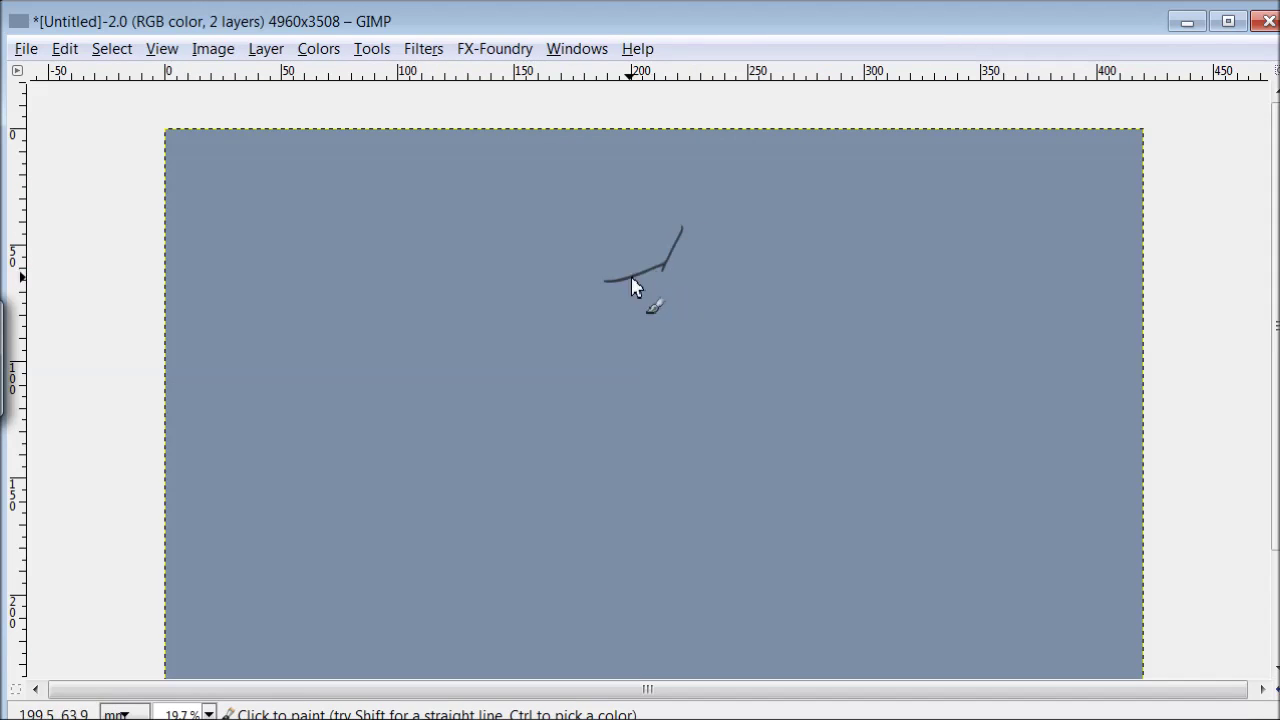
# Sketch the hairline, face contour, jaw, smiling mouth, hair outline and shoulder lines
pyautogui.moveTo(564, 292)
pyautogui.mouseDown()
pyautogui.moveTo(506, 380)
pyautogui.moveTo(542, 475)
pyautogui.mouseUp()
pyautogui.moveTo(709, 282)
pyautogui.mouseDown()
pyautogui.moveTo(708, 486)
pyautogui.moveTo(608, 548)
pyautogui.mouseUp()
pyautogui.moveTo(542, 475); pyautogui.dragTo(600, 545)
pyautogui.moveTo(668, 473)
pyautogui.mouseDown()
pyautogui.moveTo(580, 484)
pyautogui.moveTo(651, 486)
pyautogui.moveTo(590, 460)
pyautogui.mouseUp()
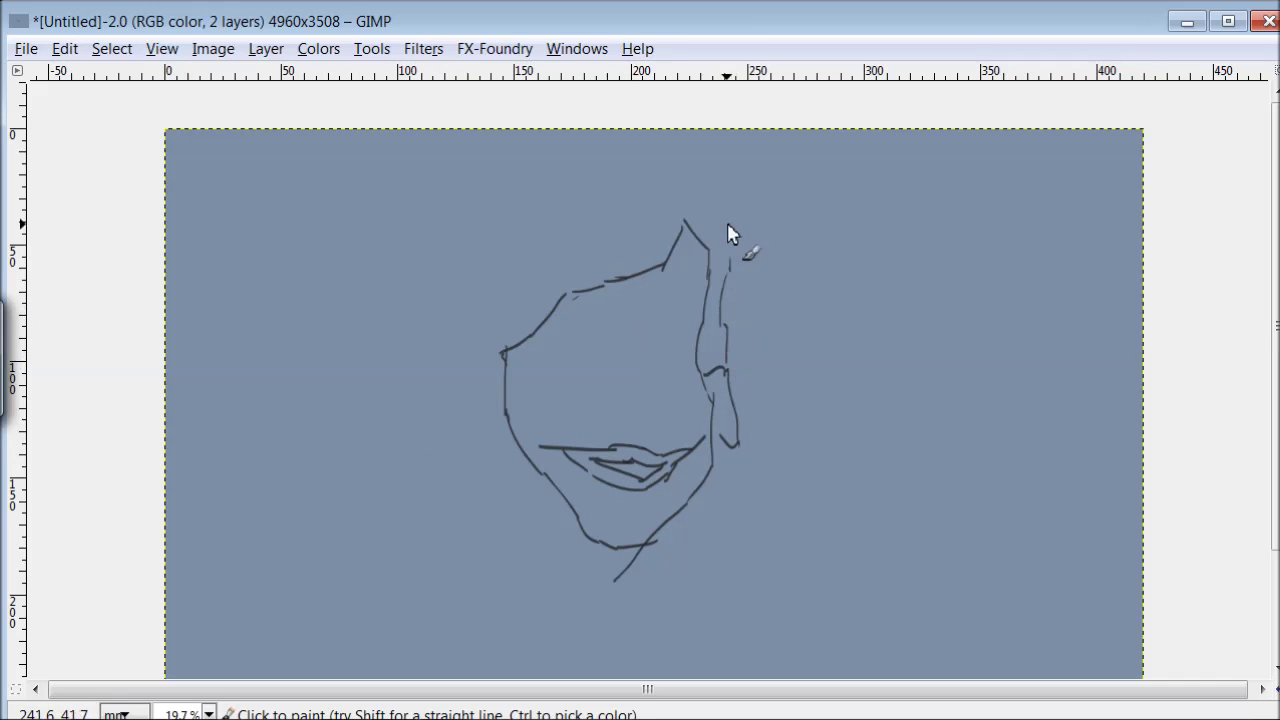
pyautogui.moveTo(594, 181)
pyautogui.mouseDown()
pyautogui.moveTo(457, 286)
pyautogui.moveTo(456, 437)
pyautogui.mouseUp()
pyautogui.moveTo(532, 472); pyautogui.dragTo(540, 614)
pyautogui.moveTo(746, 518)
pyautogui.mouseDown()
pyautogui.moveTo(758, 615)
pyautogui.moveTo(830, 550)
pyautogui.moveTo(812, 630)
pyautogui.moveTo(790, 655)
pyautogui.mouseUp()
# Add the nose, left eye and eyebrow, the top's neckline and the right arm outline
pyautogui.scroll(-2, 541, 328)
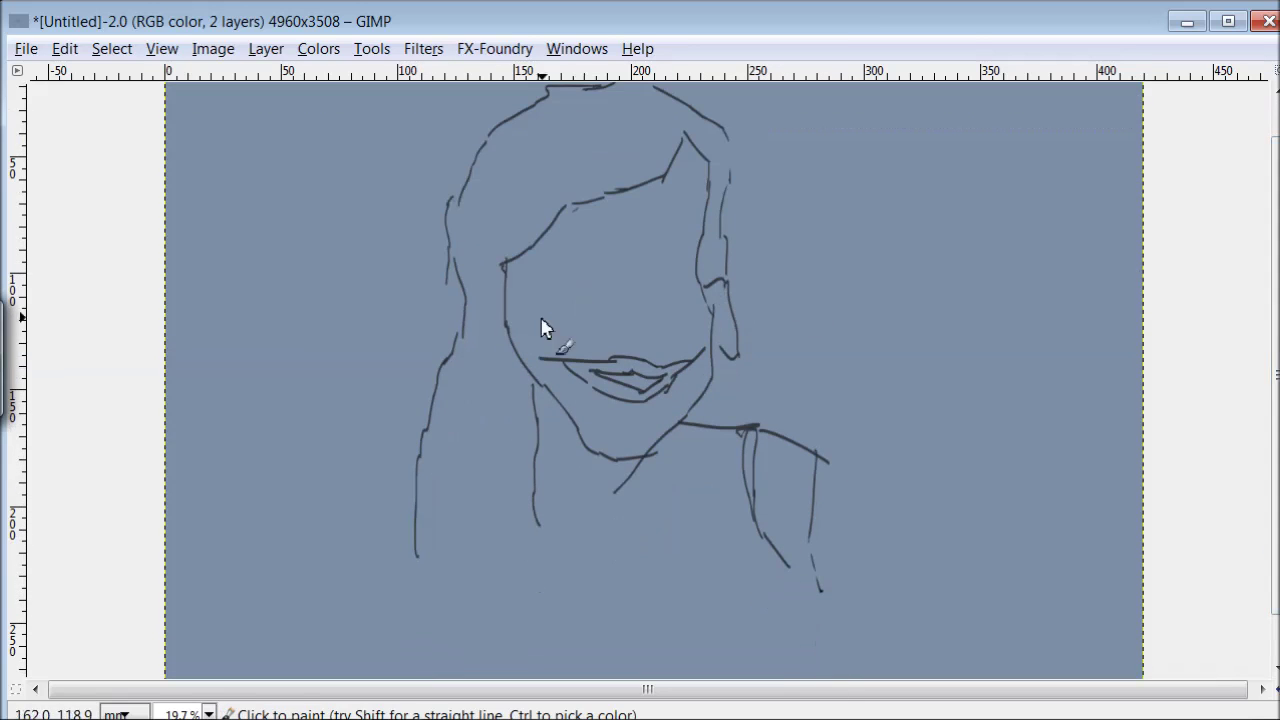
pyautogui.moveTo(600, 296)
pyautogui.mouseDown()
pyautogui.moveTo(620, 335)
pyautogui.moveTo(660, 308)
pyautogui.mouseUp()
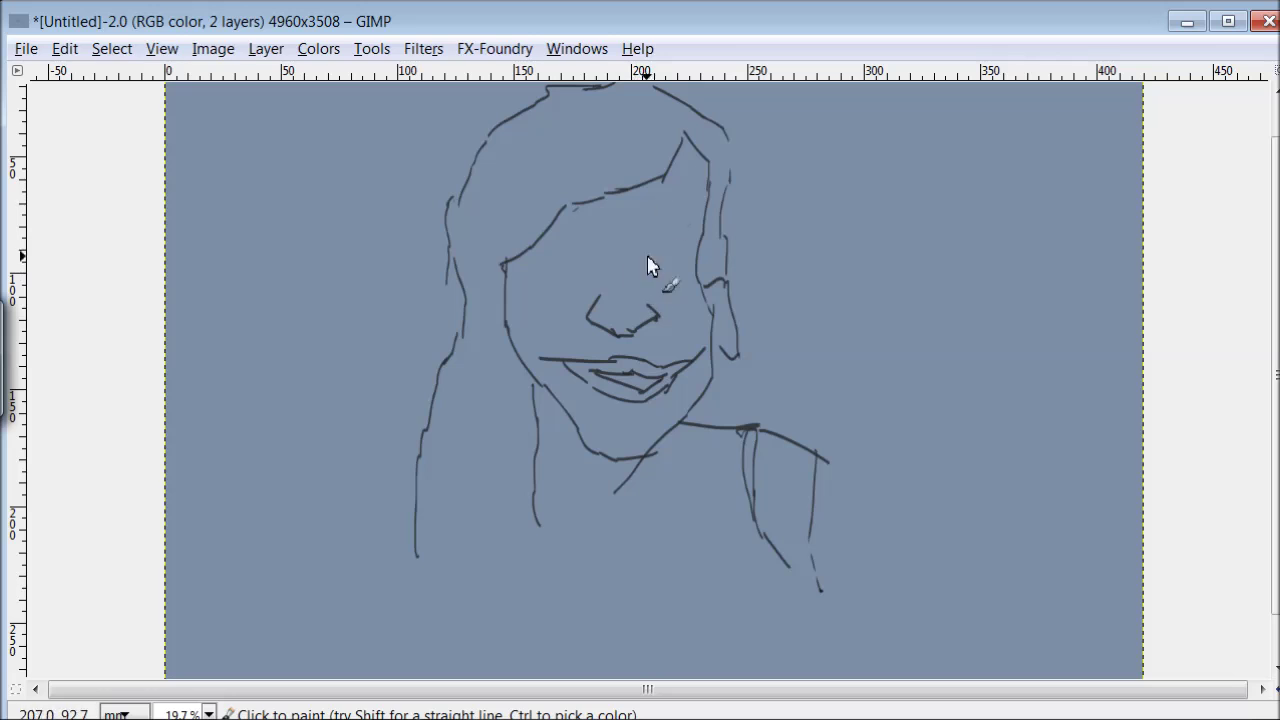
pyautogui.moveTo(625, 222)
pyautogui.mouseDown()
pyautogui.moveTo(624, 298)
pyautogui.moveTo(682, 257)
pyautogui.moveTo(661, 246)
pyautogui.mouseUp()
pyautogui.moveTo(520, 262)
pyautogui.mouseDown()
pyautogui.moveTo(578, 257)
pyautogui.moveTo(521, 271)
pyautogui.mouseUp()
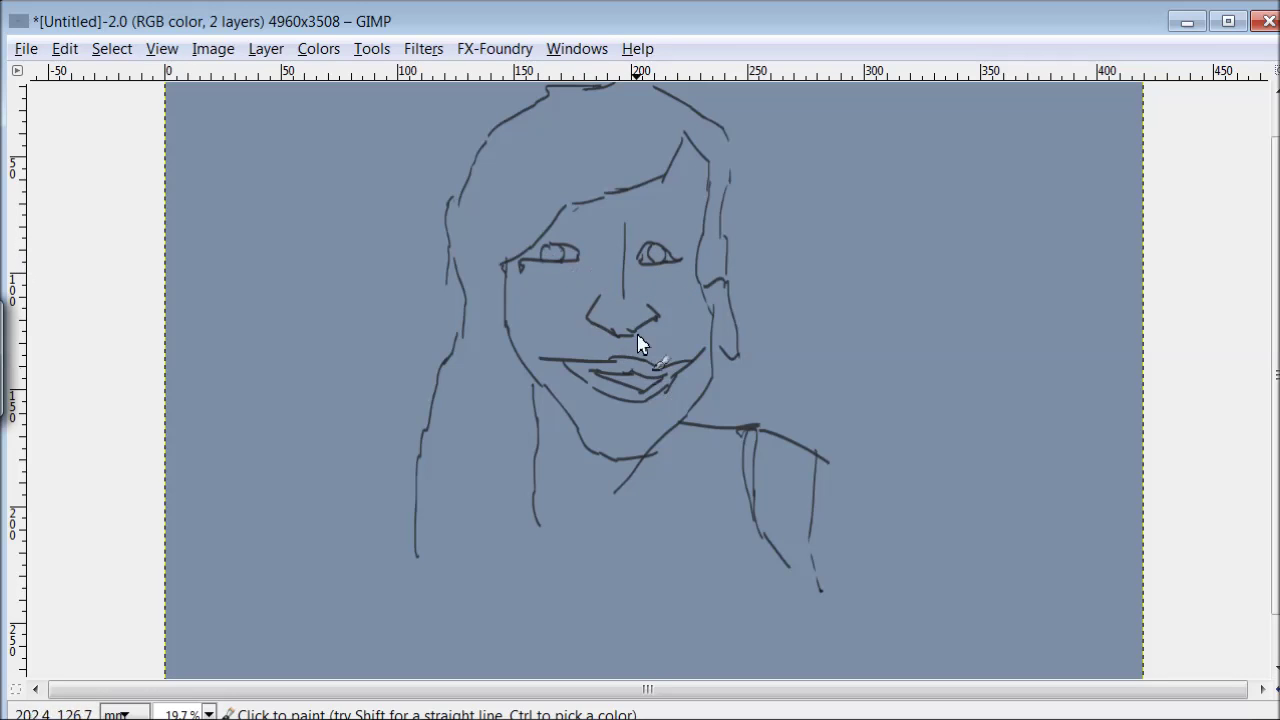
pyautogui.moveTo(566, 217); pyautogui.dragTo(597, 223)
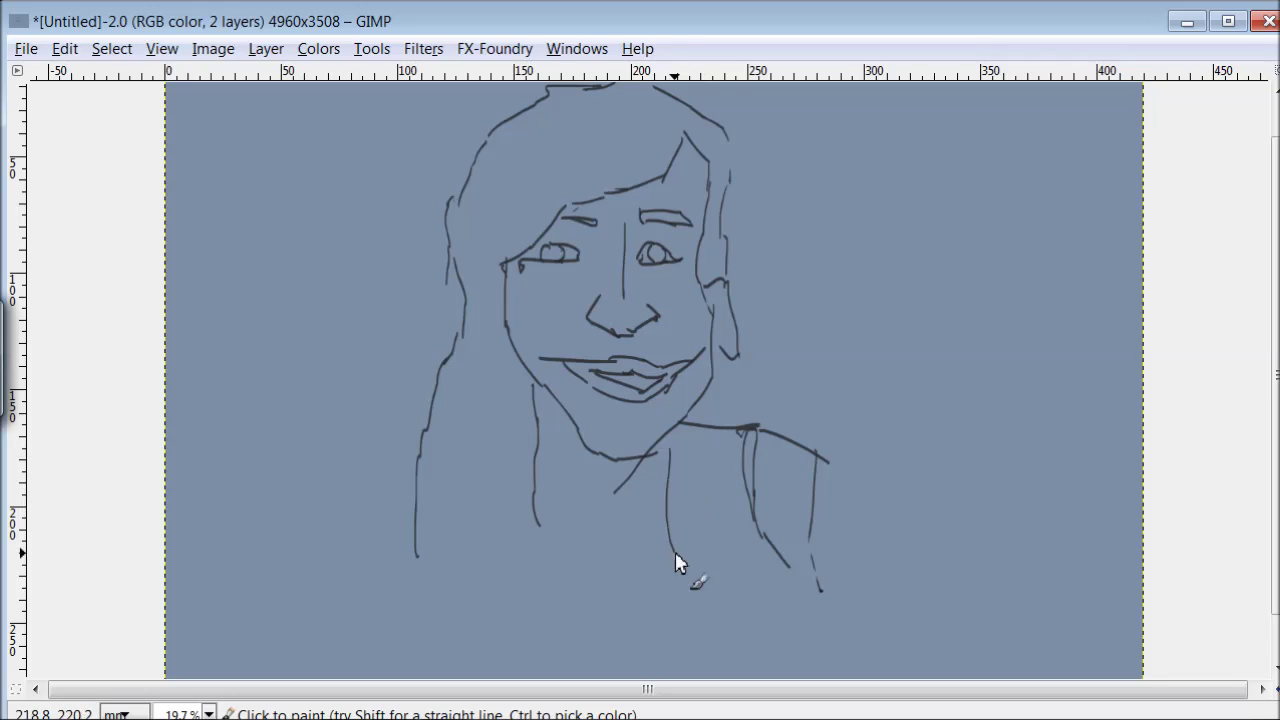
pyautogui.moveTo(760, 553)
pyautogui.mouseDown()
pyautogui.moveTo(566, 614)
pyautogui.moveTo(531, 528)
pyautogui.moveTo(522, 600)
pyautogui.mouseUp()
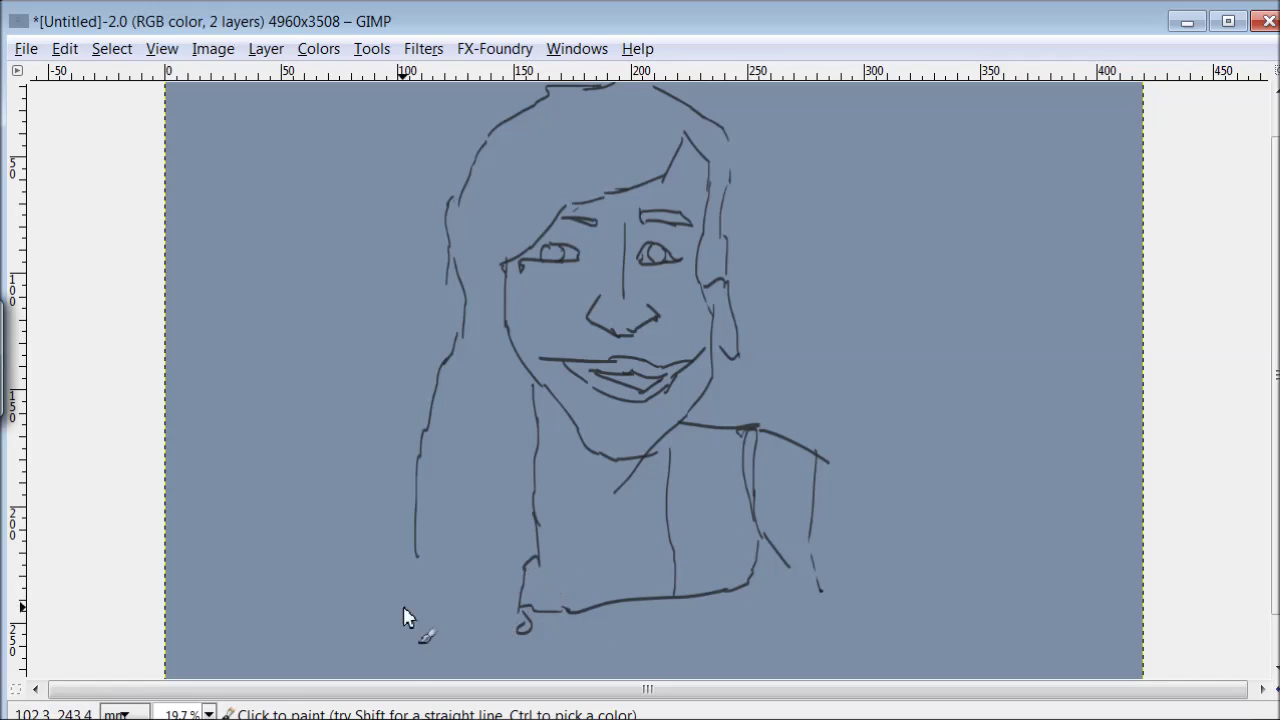
pyautogui.moveTo(794, 577); pyautogui.dragTo(780, 662)
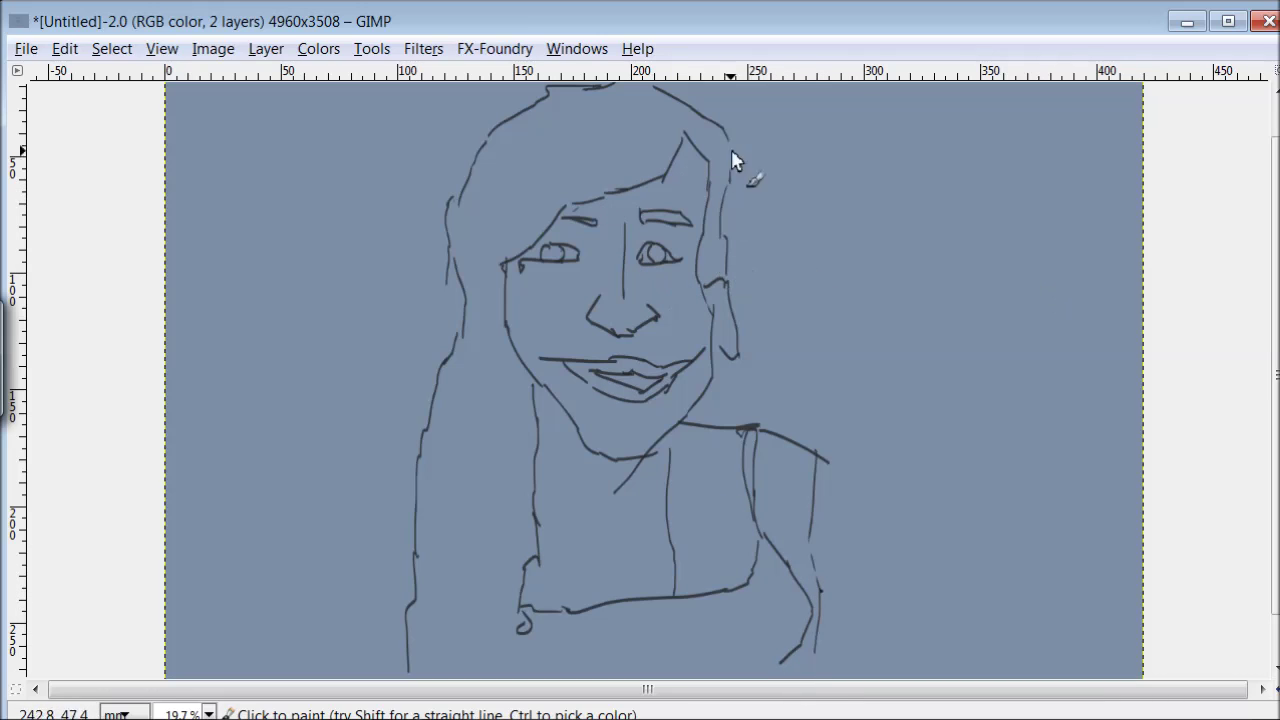
# Outline the arms and torso, draw long background lines, and extend the left hair line
pyautogui.moveTo(418, 392)
pyautogui.mouseDown()
pyautogui.moveTo(383, 398)
pyautogui.moveTo(415, 516)
pyautogui.mouseUp()
pyautogui.moveTo(422, 367)
pyautogui.mouseDown()
pyautogui.moveTo(210, 383)
pyautogui.moveTo(179, 352)
pyautogui.mouseUp()
pyautogui.moveTo(727, 372); pyautogui.dragTo(940, 378)
pyautogui.moveTo(712, 384); pyautogui.dragTo(1087, 414)
pyautogui.scroll(-2, 553, 592)
pyautogui.moveTo(762, 610)
pyautogui.mouseDown()
pyautogui.moveTo(709, 677)
pyautogui.moveTo(672, 674)
pyautogui.mouseUp()
pyautogui.moveTo(806, 598); pyautogui.dragTo(793, 672)
pyautogui.moveTo(527, 588); pyautogui.dragTo(538, 628)
pyautogui.moveTo(531, 615); pyautogui.dragTo(514, 678)
pyautogui.moveTo(410, 628); pyautogui.dragTo(414, 634)
pyautogui.hotkey('ctrl', 'z')
pyautogui.moveTo(489, 232)
pyautogui.mouseDown()
pyautogui.moveTo(500, 334)
pyautogui.moveTo(456, 542)
pyautogui.mouseUp()
pyautogui.moveTo(430, 492); pyautogui.dragTo(455, 540)
# Sketch a window rectangle with inner panes and an adjoining box right of the head
pyautogui.scroll(3, 560, 130)
pyautogui.moveTo(560, 148); pyautogui.dragTo(476, 298)
pyautogui.moveTo(754, 133)
pyautogui.mouseDown()
pyautogui.moveTo(948, 147)
pyautogui.moveTo(950, 292)
pyautogui.mouseUp()
pyautogui.moveTo(956, 290); pyautogui.dragTo(766, 288)
pyautogui.moveTo(929, 183); pyautogui.dragTo(928, 272)
pyautogui.moveTo(895, 182); pyautogui.dragTo(902, 280)
pyautogui.moveTo(778, 192)
pyautogui.mouseDown()
pyautogui.moveTo(878, 196)
pyautogui.moveTo(876, 242)
pyautogui.mouseUp()
pyautogui.moveTo(786, 258); pyautogui.dragTo(875, 280)
pyautogui.moveTo(777, 152)
pyautogui.mouseDown()
pyautogui.moveTo(872, 180)
pyautogui.moveTo(780, 176)
pyautogui.mouseUp()
pyautogui.moveTo(766, 289)
pyautogui.mouseDown()
pyautogui.moveTo(836, 304)
pyautogui.moveTo(838, 396)
pyautogui.mouseUp()
pyautogui.moveTo(832, 320); pyautogui.dragTo(996, 310)
pyautogui.moveTo(948, 290); pyautogui.dragTo(976, 312)
pyautogui.moveTo(840, 368); pyautogui.dragTo(978, 372)
pyautogui.moveTo(972, 316); pyautogui.dragTo(972, 420)
pyautogui.moveTo(804, 322); pyautogui.dragTo(708, 326)
# Draw shelf lines, small boxes and a picture frame in the left background
pyautogui.moveTo(442, 296); pyautogui.dragTo(166, 293)
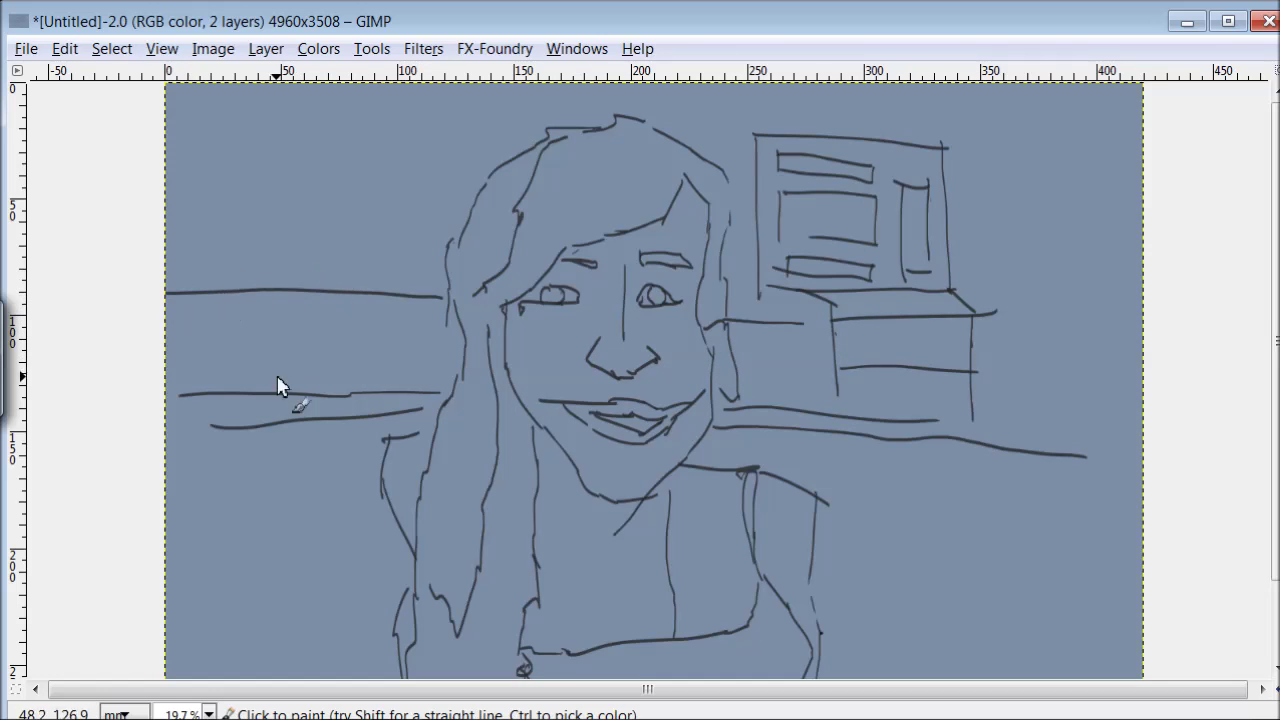
pyautogui.moveTo(276, 383)
pyautogui.mouseDown()
pyautogui.moveTo(268, 318)
pyautogui.moveTo(356, 326)
pyautogui.mouseUp()
pyautogui.moveTo(355, 330)
pyautogui.mouseDown()
pyautogui.moveTo(366, 377)
pyautogui.moveTo(391, 356)
pyautogui.mouseUp()
pyautogui.moveTo(387, 354); pyautogui.dragTo(457, 356)
pyautogui.moveTo(176, 356); pyautogui.dragTo(236, 352)
pyautogui.moveTo(238, 354); pyautogui.dragTo(240, 388)
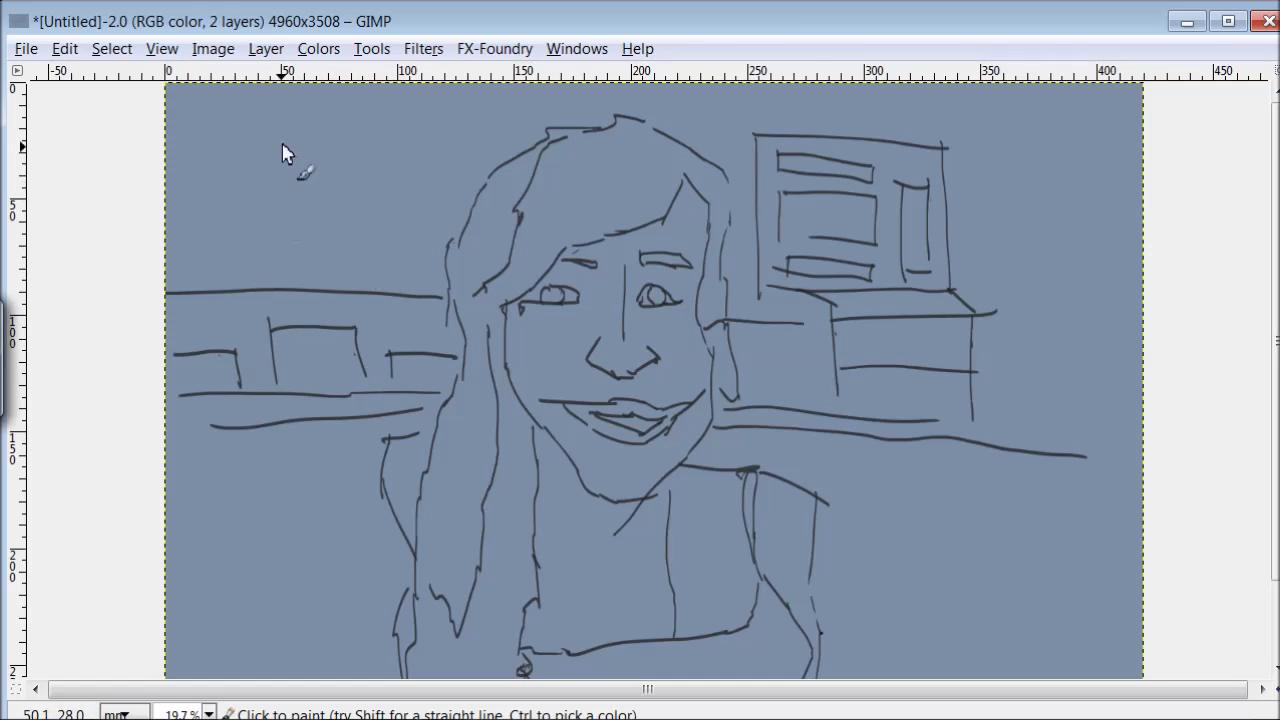
pyautogui.moveTo(307, 86); pyautogui.dragTo(307, 240)
pyautogui.moveTo(300, 238); pyautogui.dragTo(420, 242)
pyautogui.moveTo(182, 184); pyautogui.dragTo(303, 179)
# Add lower horizontal background lines and a dark grey shading stroke down the nose
pyautogui.scroll(-3, 760, 193)
pyautogui.moveTo(834, 537); pyautogui.dragTo(1048, 539)
pyautogui.moveTo(362, 524); pyautogui.dragTo(166, 533)
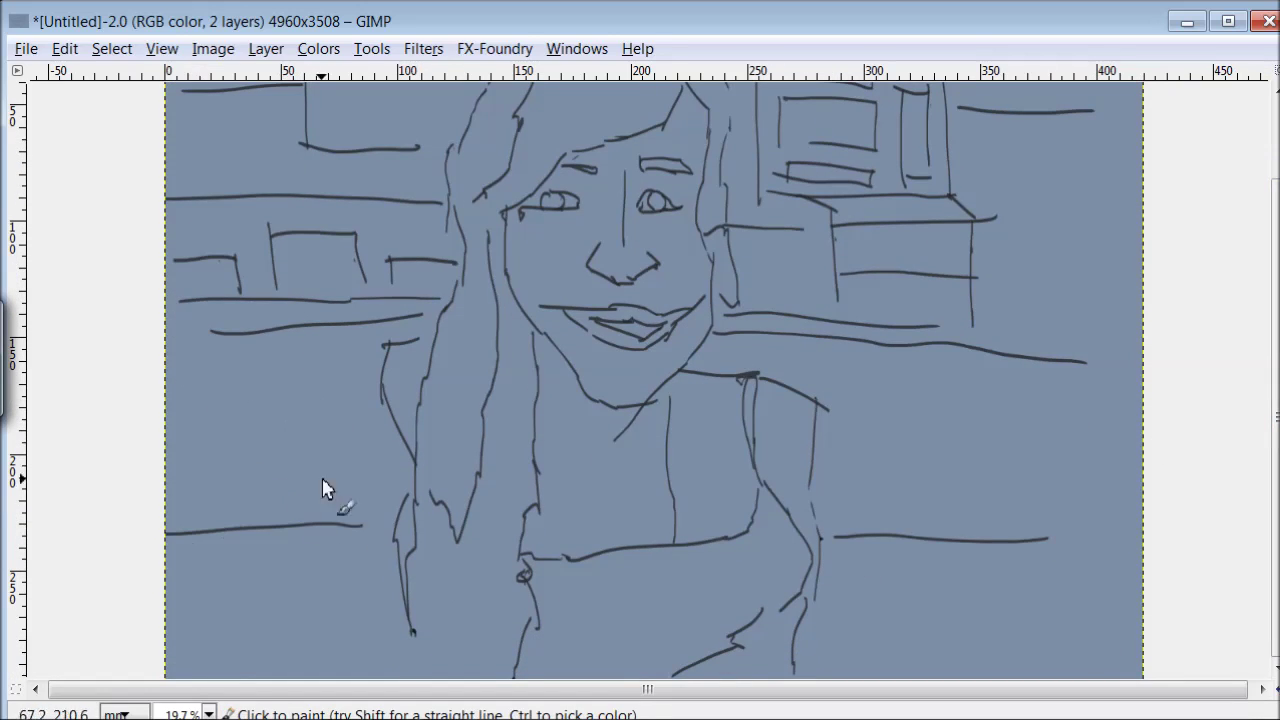
pyautogui.moveTo(632, 213); pyautogui.dragTo(645, 230)
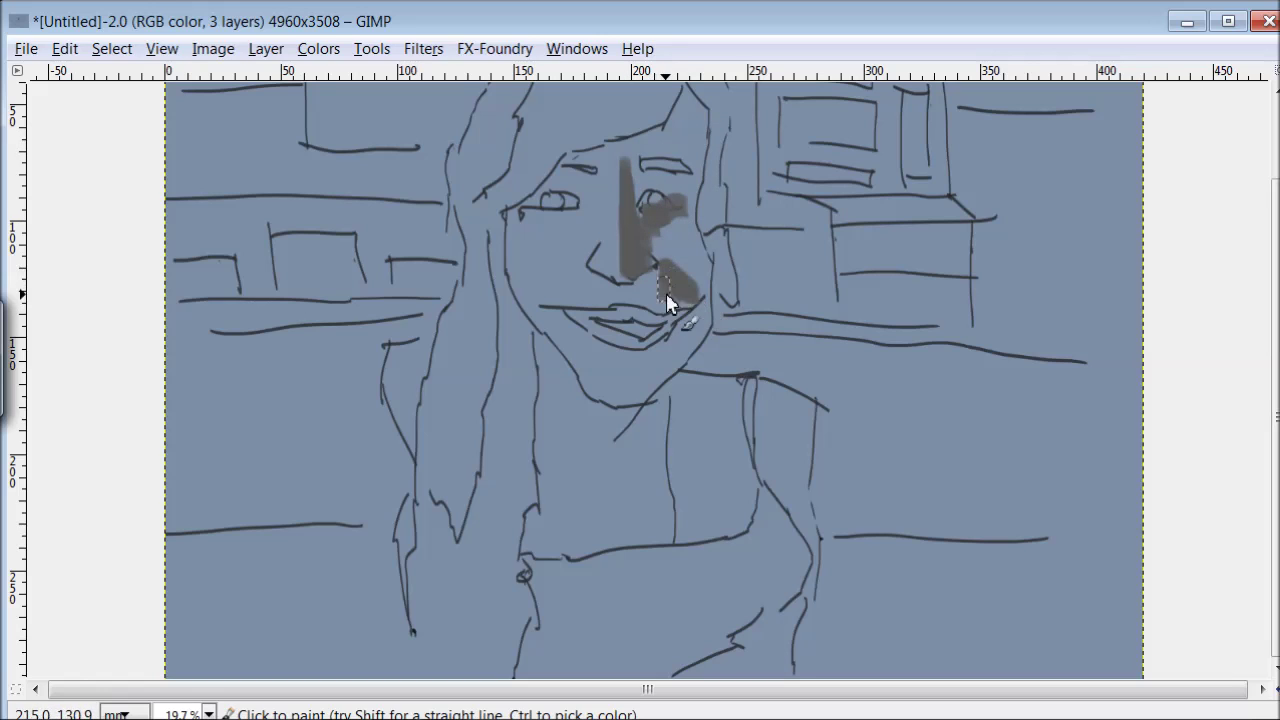
# Shade the cheeks, brow, chest, right shoulder, arm and left hair edge in grey
pyautogui.moveTo(673, 362)
pyautogui.mouseDown()
pyautogui.moveTo(626, 377)
pyautogui.moveTo(551, 306)
pyautogui.moveTo(578, 248)
pyautogui.moveTo(588, 270)
pyautogui.mouseUp()
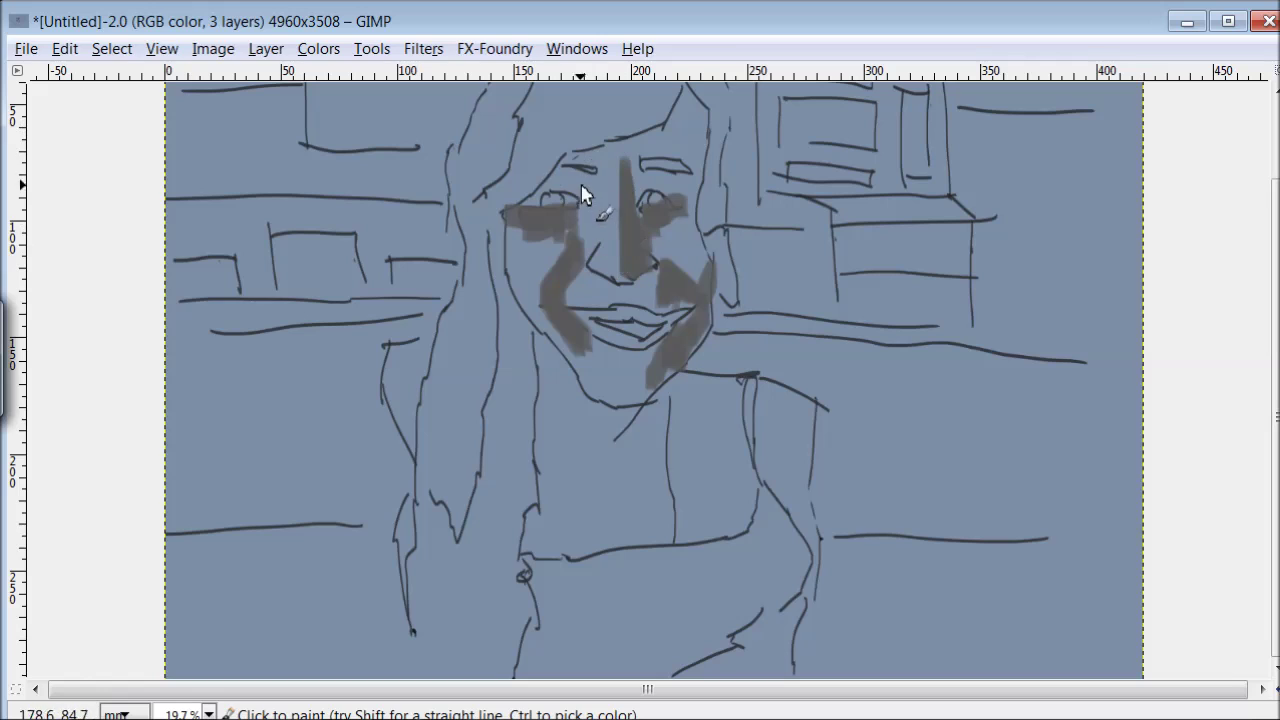
pyautogui.moveTo(569, 181); pyautogui.dragTo(605, 206)
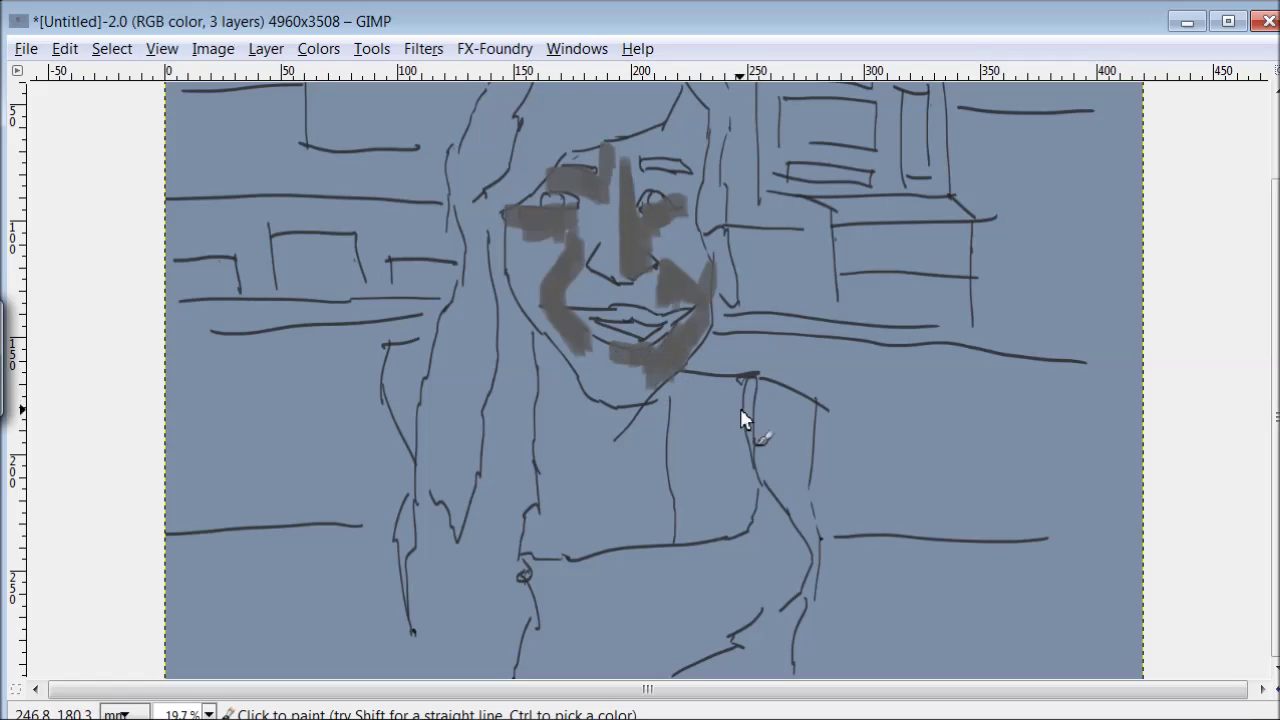
pyautogui.moveTo(676, 424)
pyautogui.mouseDown()
pyautogui.moveTo(668, 462)
pyautogui.moveTo(580, 434)
pyautogui.moveTo(645, 472)
pyautogui.mouseUp()
pyautogui.moveTo(770, 388)
pyautogui.mouseDown()
pyautogui.moveTo(806, 446)
pyautogui.moveTo(806, 478)
pyautogui.mouseUp()
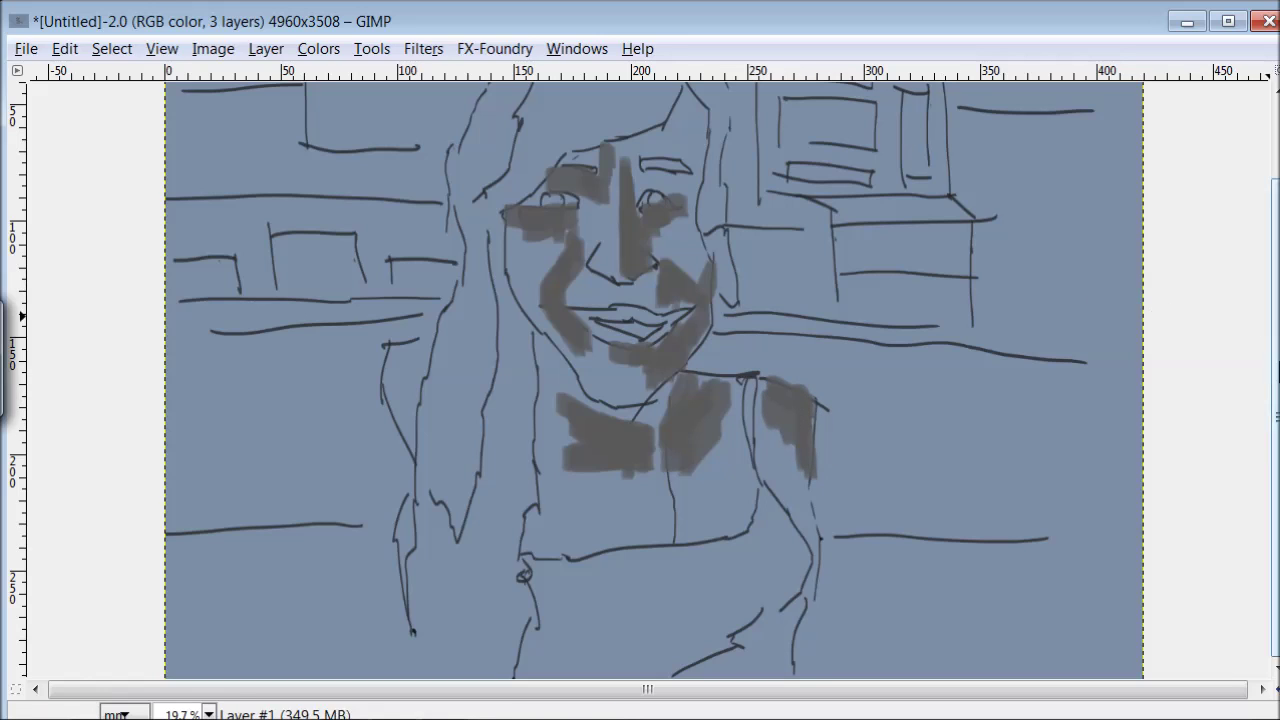
pyautogui.moveTo(800, 602); pyautogui.dragTo(786, 666)
pyautogui.moveTo(420, 344); pyautogui.dragTo(416, 432)
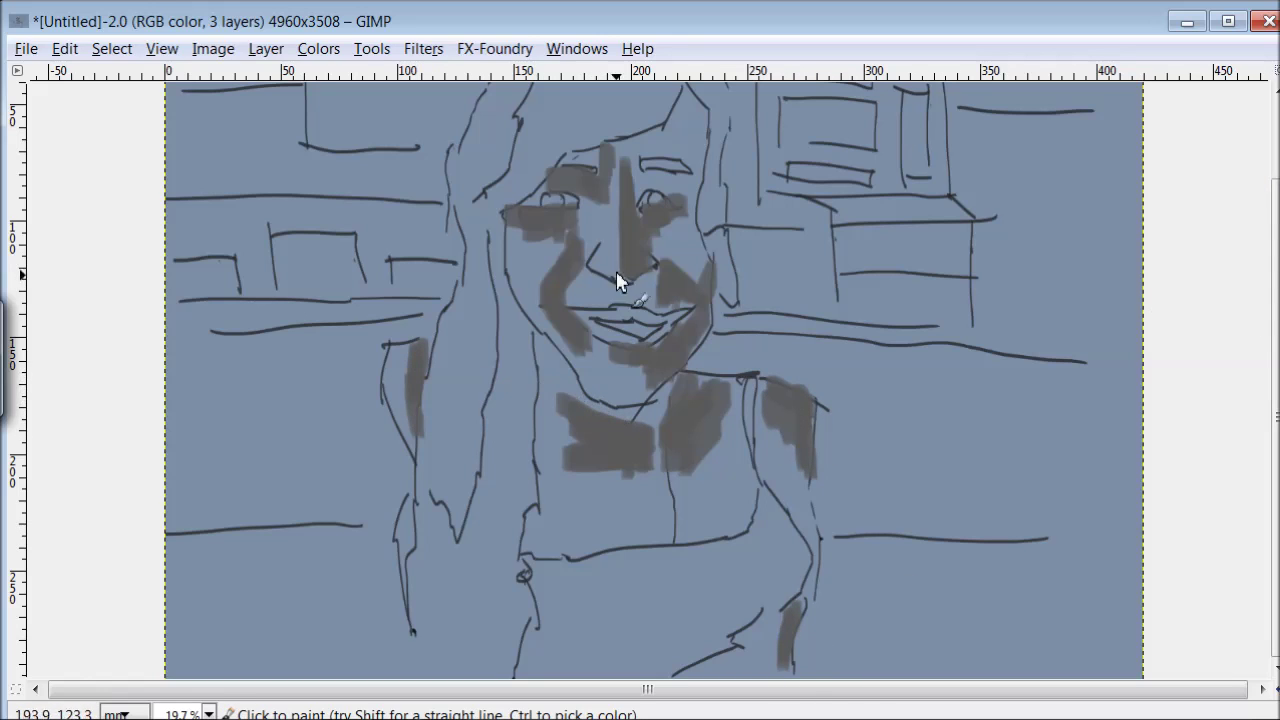
# Brush light grey highlights over the forehead, nose, both cheeks, shoulders and beside the neck
pyautogui.moveTo(518, 267)
pyautogui.mouseDown()
pyautogui.moveTo(557, 263)
pyautogui.moveTo(526, 271)
pyautogui.moveTo(545, 331)
pyautogui.moveTo(600, 400)
pyautogui.moveTo(620, 386)
pyautogui.moveTo(586, 374)
pyautogui.moveTo(596, 390)
pyautogui.mouseUp()
pyautogui.moveTo(619, 263); pyautogui.dragTo(624, 283)
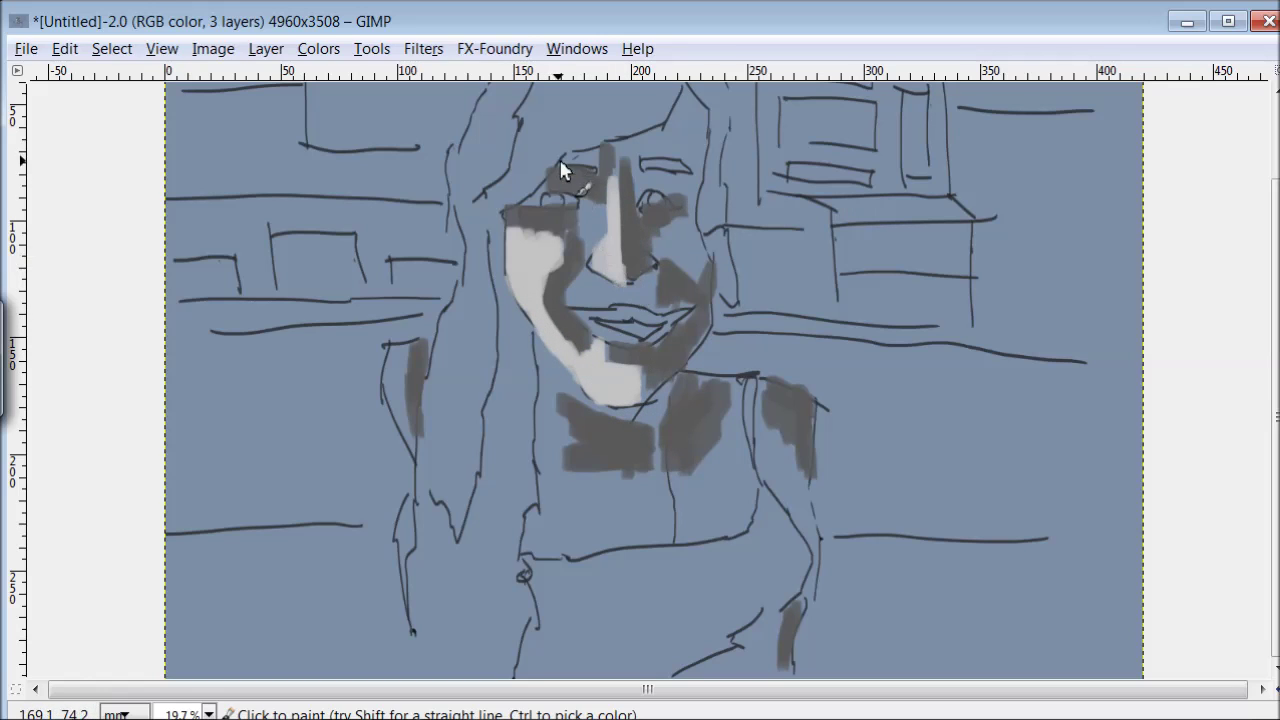
pyautogui.moveTo(588, 222)
pyautogui.mouseDown()
pyautogui.moveTo(571, 251)
pyautogui.moveTo(623, 337)
pyautogui.moveTo(591, 294)
pyautogui.moveTo(598, 318)
pyautogui.mouseUp()
pyautogui.moveTo(678, 132); pyautogui.dragTo(639, 158)
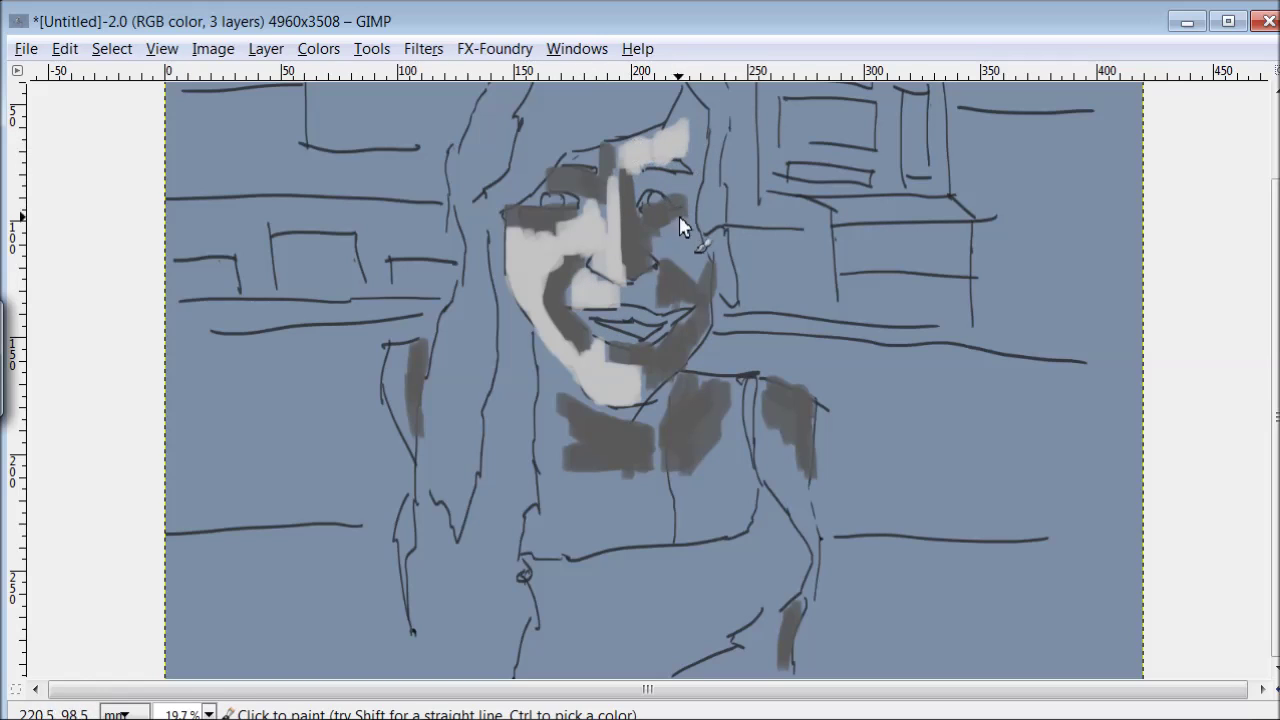
pyautogui.moveTo(693, 254); pyautogui.dragTo(690, 278)
pyautogui.moveTo(786, 413)
pyautogui.mouseDown()
pyautogui.moveTo(766, 443)
pyautogui.moveTo(800, 505)
pyautogui.mouseUp()
pyautogui.moveTo(741, 460)
pyautogui.mouseDown()
pyautogui.moveTo(723, 434)
pyautogui.moveTo(691, 534)
pyautogui.moveTo(744, 448)
pyautogui.mouseUp()
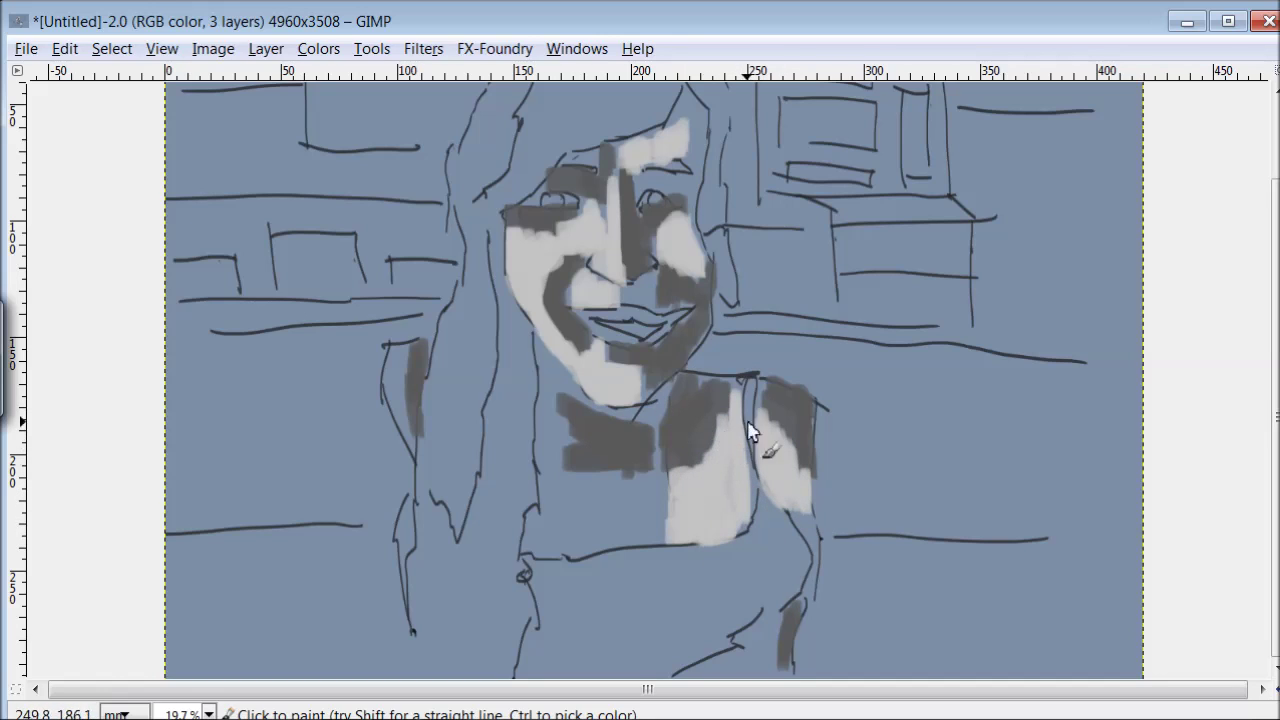
pyautogui.moveTo(557, 390)
pyautogui.mouseDown()
pyautogui.moveTo(549, 429)
pyautogui.moveTo(542, 392)
pyautogui.mouseUp()
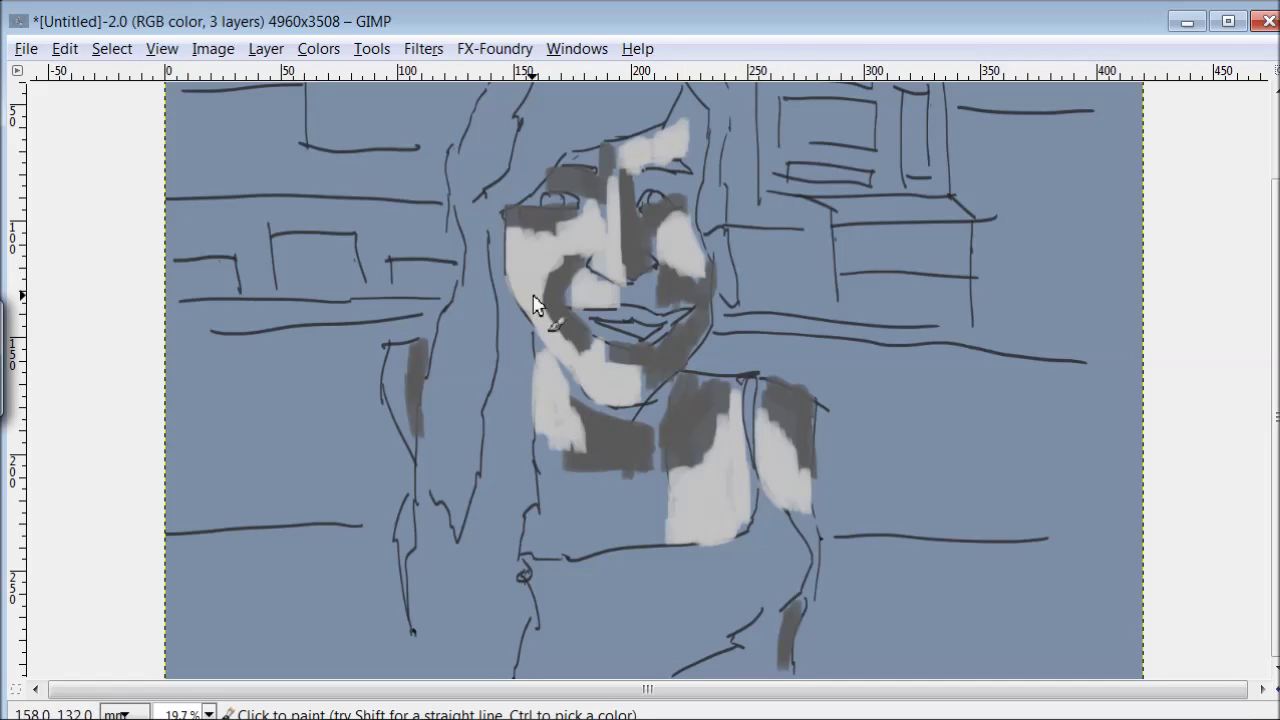
# Add light grey to the lower figure, chest and beside the face, undoing stray black strokes
pyautogui.moveTo(778, 610)
pyautogui.mouseDown()
pyautogui.moveTo(729, 666)
pyautogui.moveTo(760, 655)
pyautogui.mouseUp()
pyautogui.hotkey('ctrl', 'z')
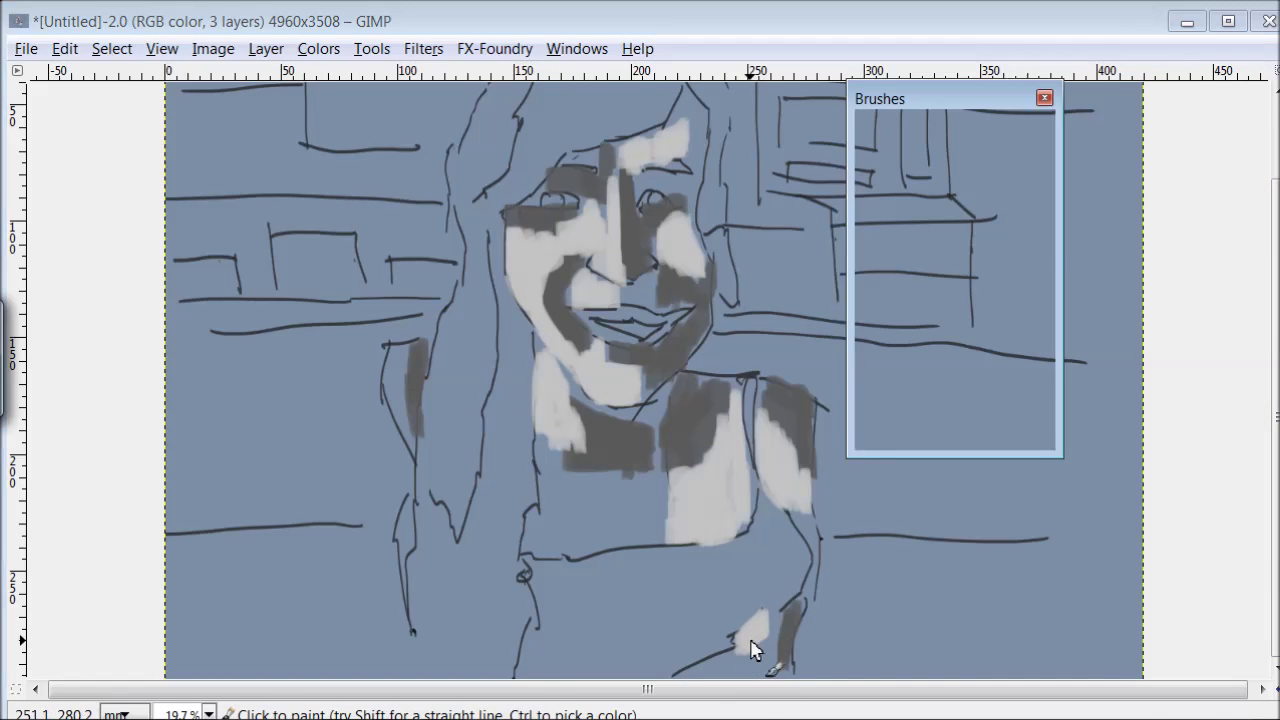
pyautogui.press('Tab')
pyautogui.press('Tab')
pyautogui.moveTo(751, 651); pyautogui.dragTo(778, 636)
pyautogui.moveTo(625, 518)
pyautogui.mouseDown()
pyautogui.moveTo(623, 537)
pyautogui.moveTo(660, 517)
pyautogui.moveTo(631, 471)
pyautogui.mouseUp()
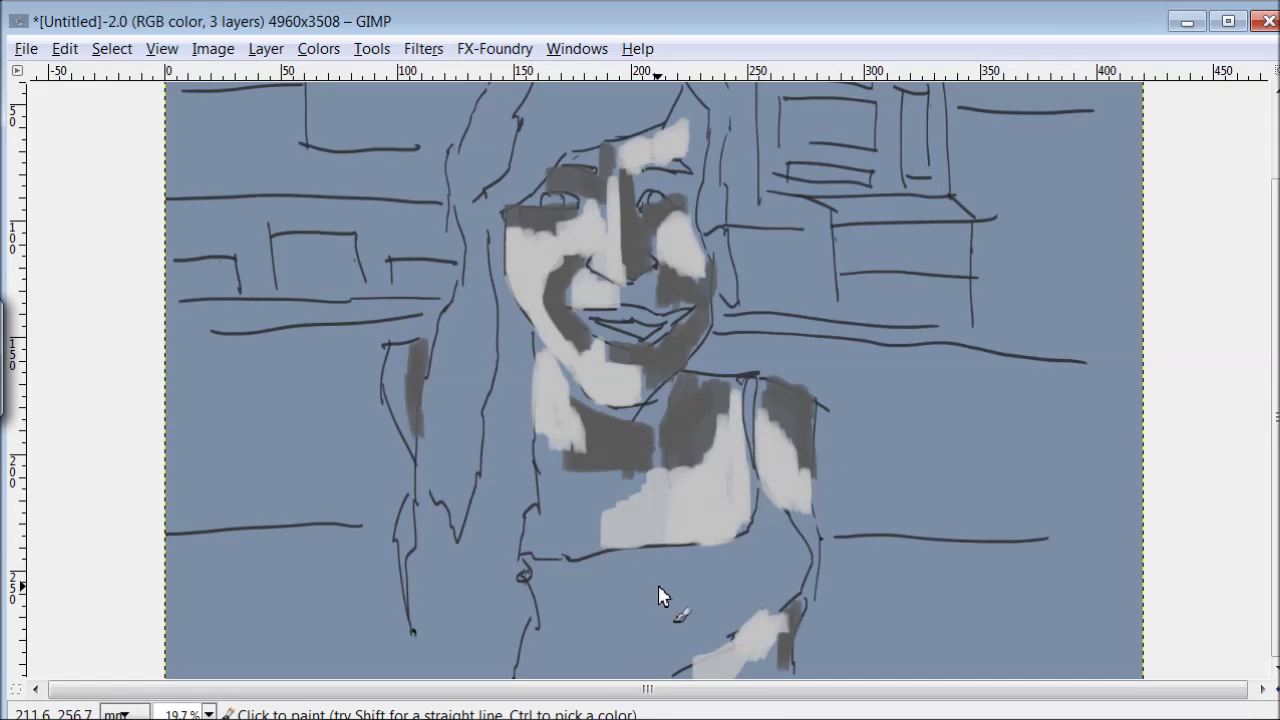
pyautogui.moveTo(722, 262); pyautogui.dragTo(720, 230)
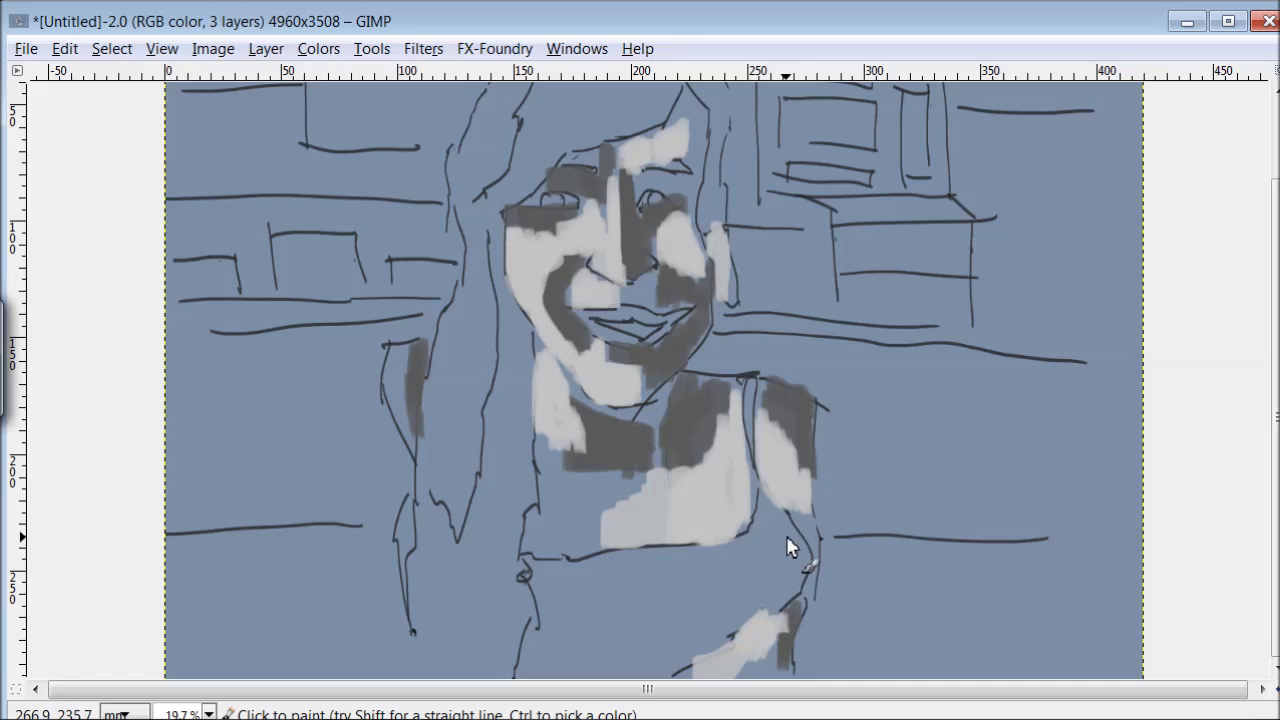
pyautogui.press('Tab')
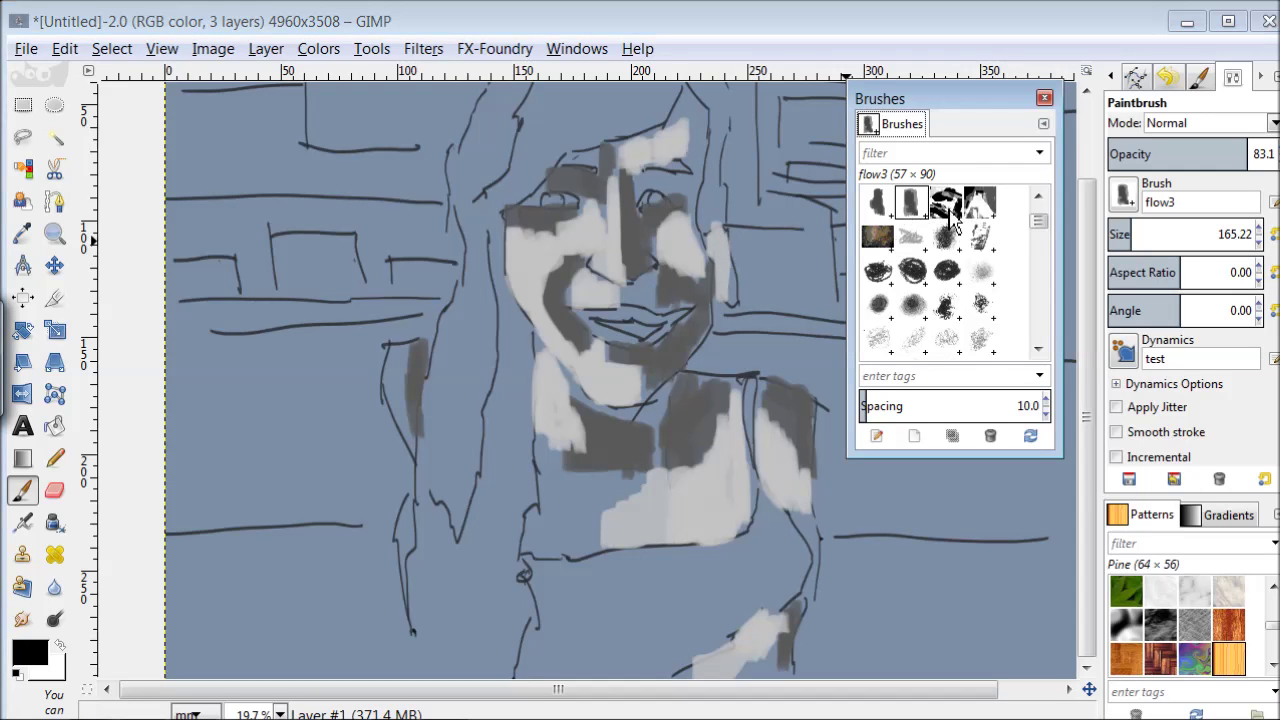
pyautogui.press('Tab')
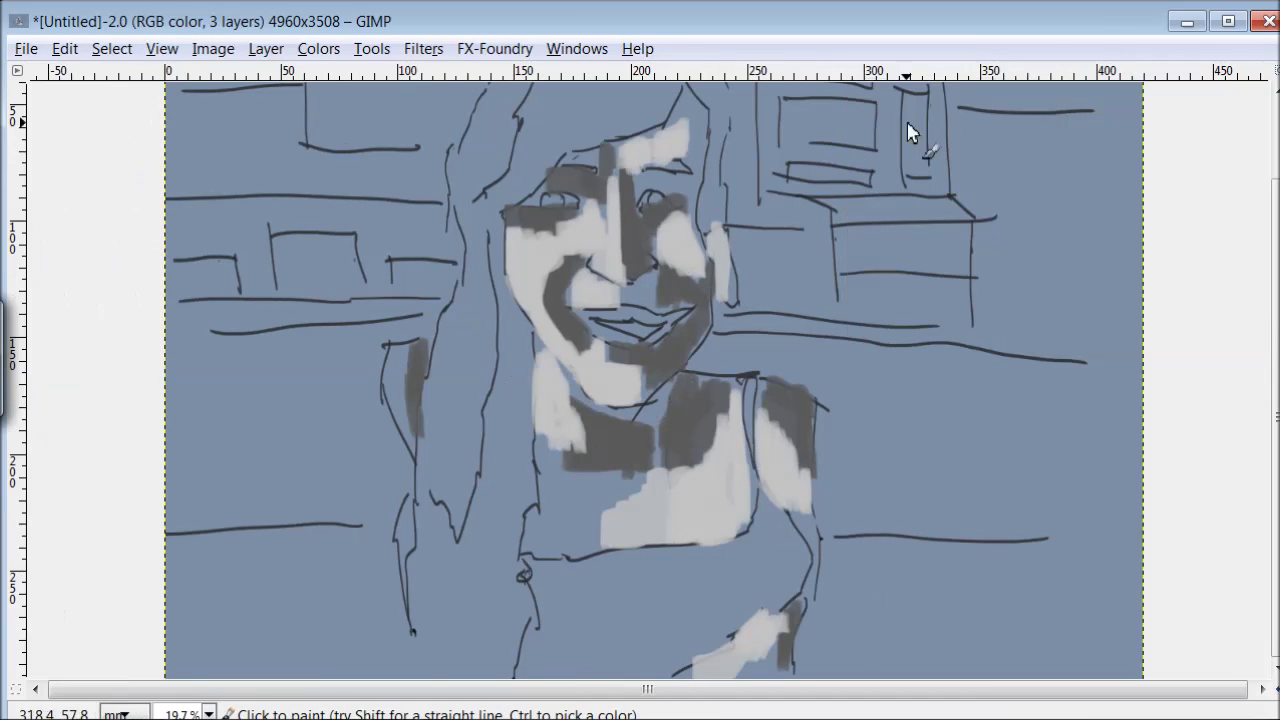
# Fill the hair, the strap and the lower arm with solid black
pyautogui.moveTo(690, 168); pyautogui.dragTo(712, 192)
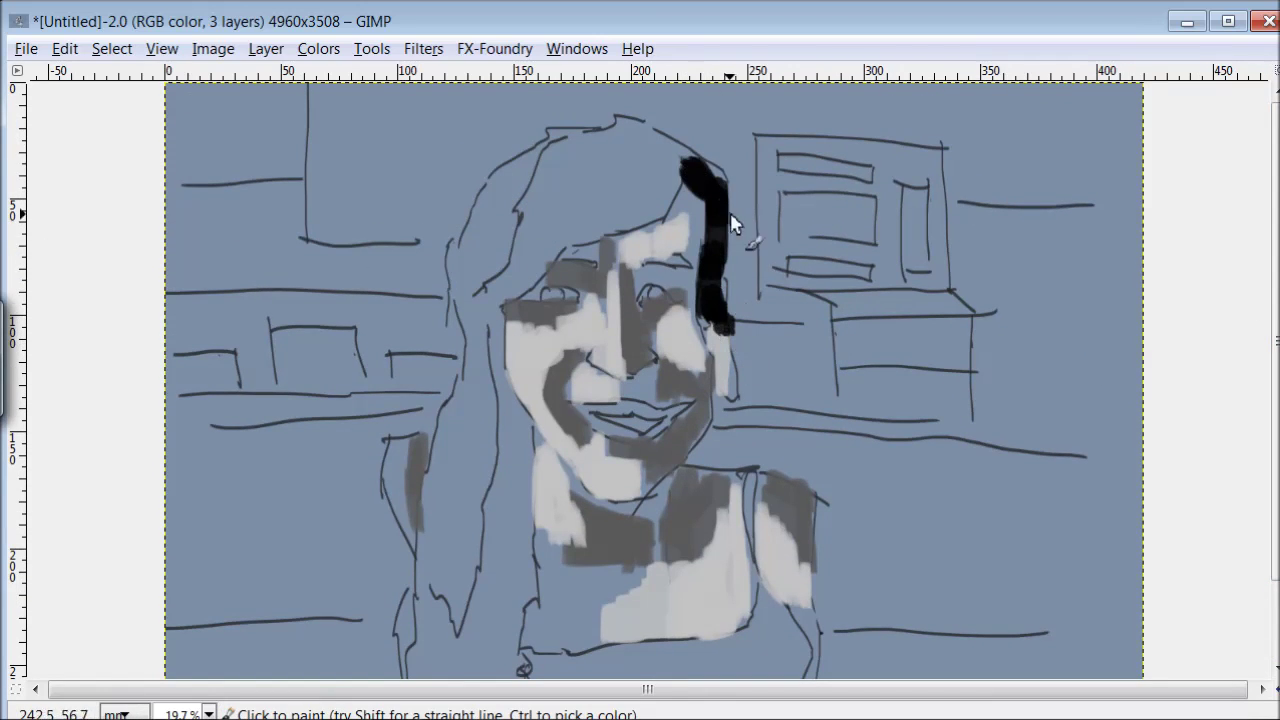
pyautogui.moveTo(635, 192); pyautogui.dragTo(603, 228)
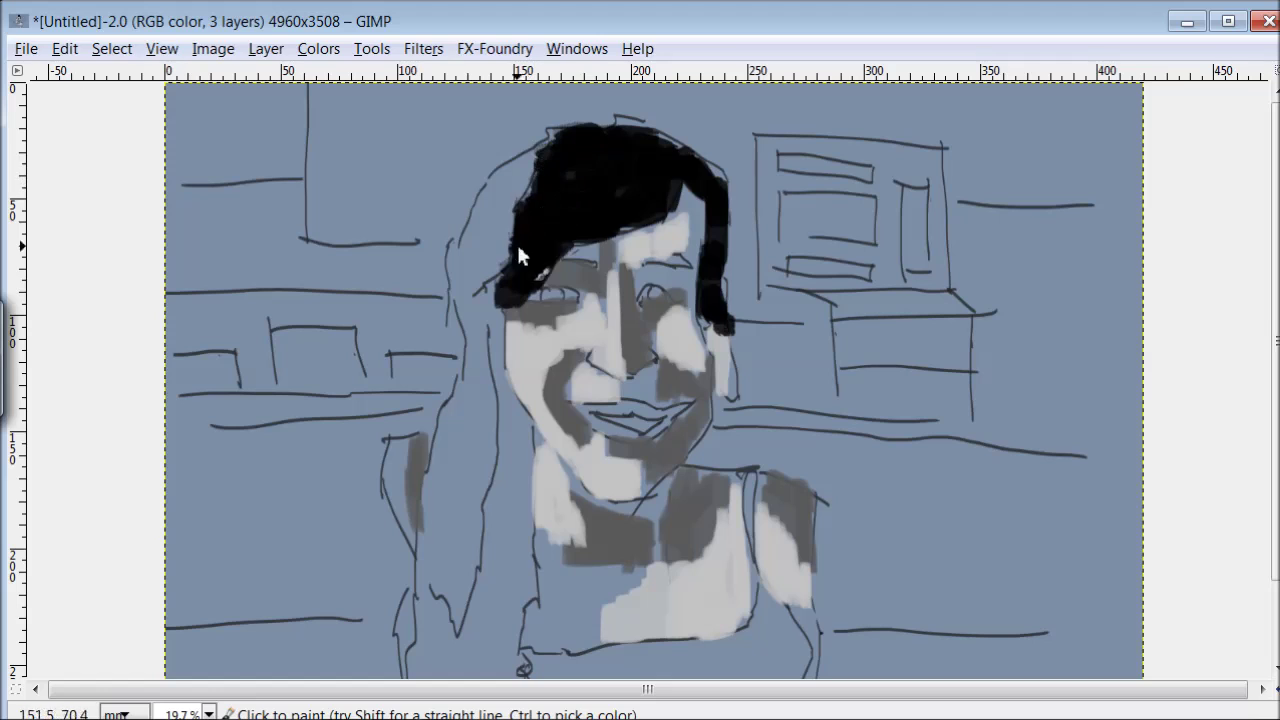
pyautogui.moveTo(503, 296)
pyautogui.mouseDown()
pyautogui.moveTo(529, 557)
pyautogui.moveTo(500, 486)
pyautogui.moveTo(485, 615)
pyautogui.moveTo(457, 572)
pyautogui.moveTo(405, 620)
pyautogui.mouseUp()
pyautogui.scroll(-1, 380, 398)
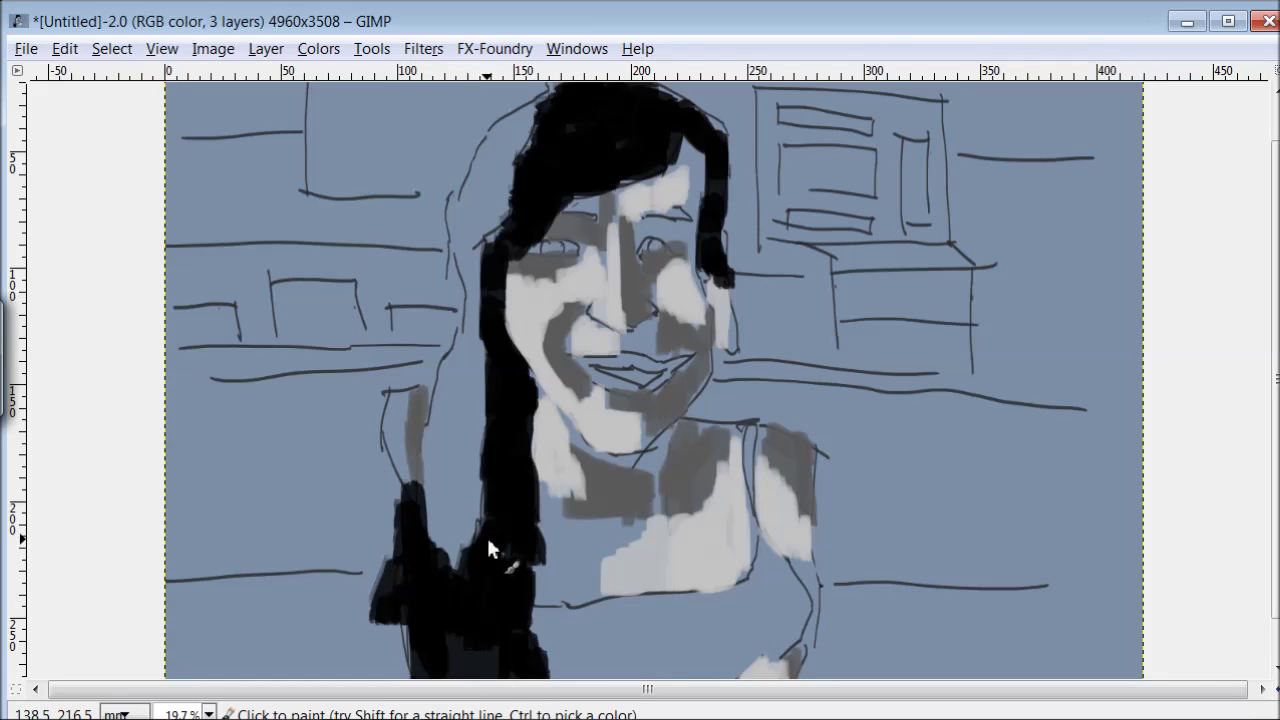
pyautogui.moveTo(772, 590); pyautogui.dragTo(775, 645)
pyautogui.moveTo(761, 551); pyautogui.dragTo(750, 430)
pyautogui.moveTo(760, 588)
pyautogui.mouseDown()
pyautogui.moveTo(623, 614)
pyautogui.moveTo(577, 663)
pyautogui.moveTo(778, 636)
pyautogui.moveTo(769, 681)
pyautogui.moveTo(580, 615)
pyautogui.moveTo(590, 660)
pyautogui.mouseUp()
pyautogui.scroll(-1, 672, 662)
# Dot in the left eye, grey the left hair, and start reddish-brown background blocks on both sides
pyautogui.click(551, 201)
pyautogui.moveTo(470, 440)
pyautogui.mouseDown()
pyautogui.moveTo(475, 510)
pyautogui.moveTo(425, 395)
pyautogui.moveTo(474, 296)
pyautogui.moveTo(497, 160)
pyautogui.mouseUp()
pyautogui.scroll(3, 497, 155)
pyautogui.moveTo(500, 248); pyautogui.dragTo(455, 205)
pyautogui.moveTo(460, 250); pyautogui.dragTo(540, 130)
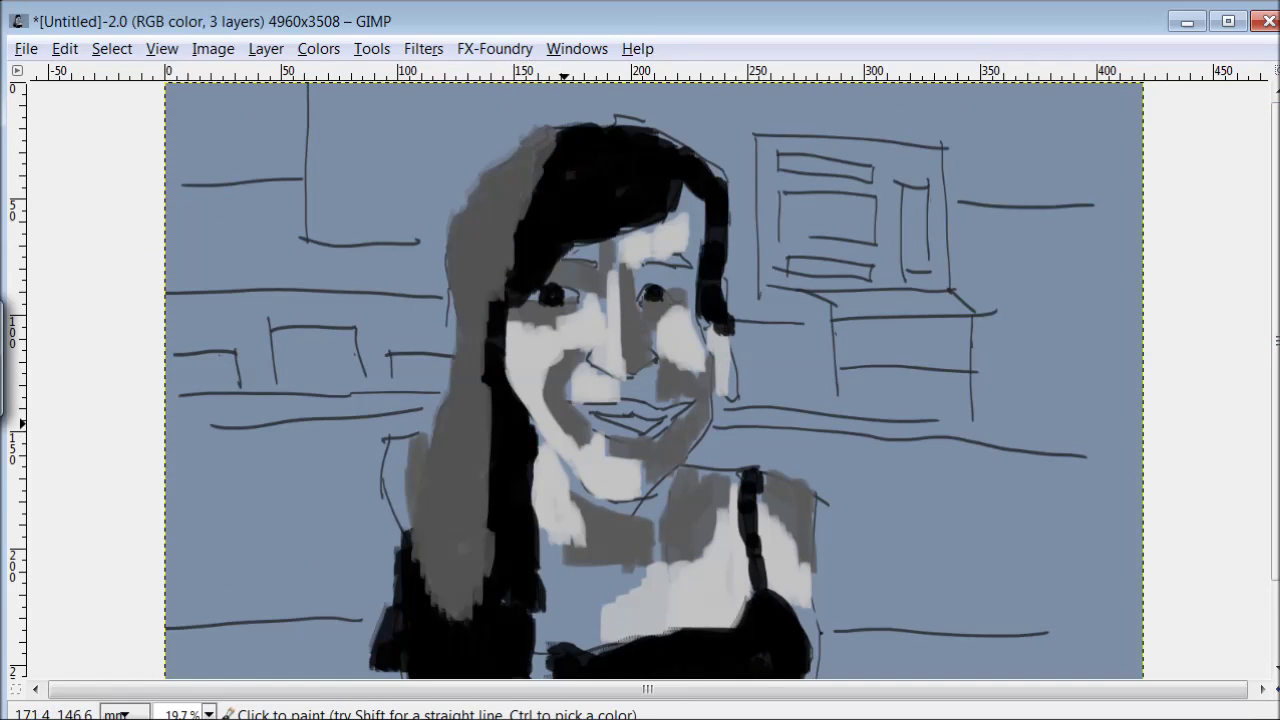
pyautogui.moveTo(977, 533)
pyautogui.mouseDown()
pyautogui.moveTo(940, 520)
pyautogui.moveTo(840, 530)
pyautogui.moveTo(830, 450)
pyautogui.moveTo(780, 446)
pyautogui.moveTo(900, 460)
pyautogui.moveTo(1028, 514)
pyautogui.moveTo(1014, 586)
pyautogui.mouseUp()
pyautogui.moveTo(380, 530)
pyautogui.mouseDown()
pyautogui.moveTo(317, 565)
pyautogui.moveTo(404, 431)
pyautogui.moveTo(287, 439)
pyautogui.moveTo(238, 483)
pyautogui.moveTo(300, 510)
pyautogui.mouseUp()
# Brush reddish-brown blocks across the upper, left and right background around the figure
pyautogui.moveTo(717, 450)
pyautogui.mouseDown()
pyautogui.moveTo(690, 465)
pyautogui.moveTo(769, 445)
pyautogui.mouseUp()
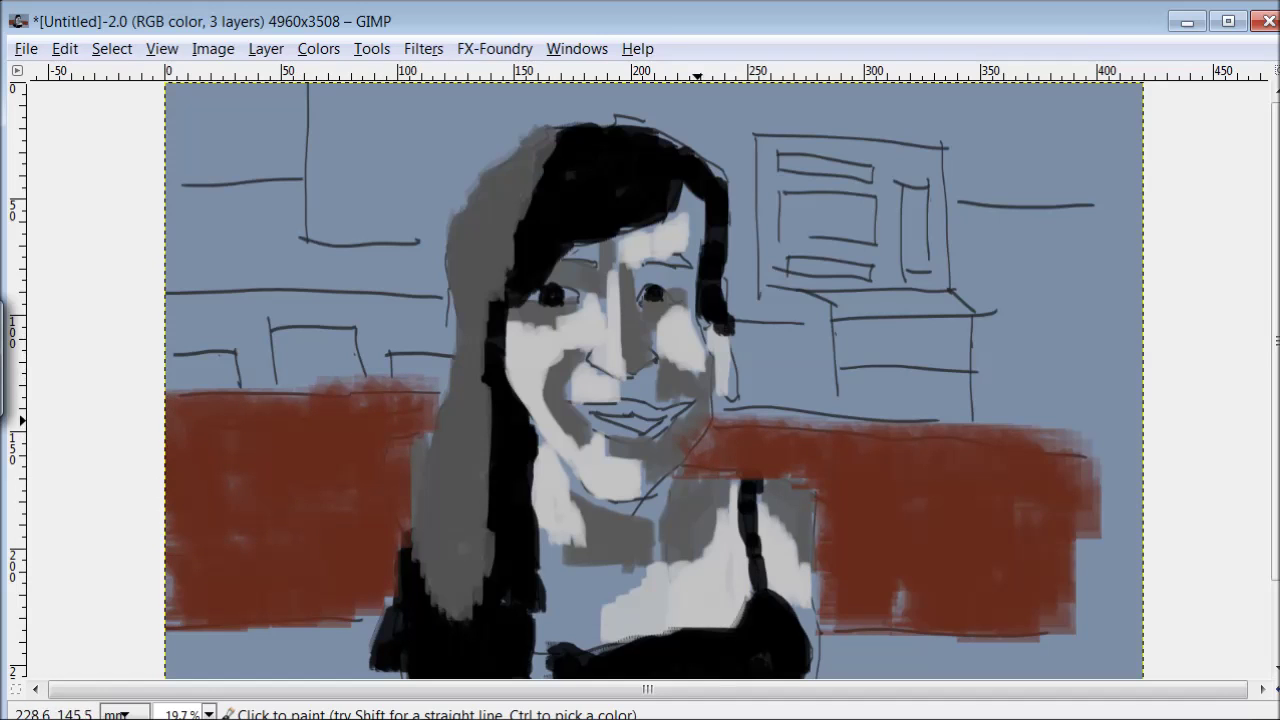
pyautogui.moveTo(405, 385)
pyautogui.mouseDown()
pyautogui.moveTo(358, 326)
pyautogui.moveTo(313, 305)
pyautogui.moveTo(250, 375)
pyautogui.moveTo(380, 308)
pyautogui.moveTo(765, 345)
pyautogui.moveTo(810, 400)
pyautogui.moveTo(955, 390)
pyautogui.moveTo(1038, 357)
pyautogui.moveTo(992, 230)
pyautogui.moveTo(1060, 260)
pyautogui.moveTo(1080, 300)
pyautogui.mouseUp()
pyautogui.moveTo(726, 300)
pyautogui.mouseDown()
pyautogui.moveTo(754, 237)
pyautogui.moveTo(725, 140)
pyautogui.mouseUp()
pyautogui.moveTo(430, 160)
pyautogui.mouseDown()
pyautogui.moveTo(400, 230)
pyautogui.moveTo(320, 260)
pyautogui.moveTo(237, 259)
pyautogui.mouseUp()
# Dab and brush salmon over the left, lower-left and lower-right background
pyautogui.scroll(-2, 1250, 300)
pyautogui.click(432, 275)
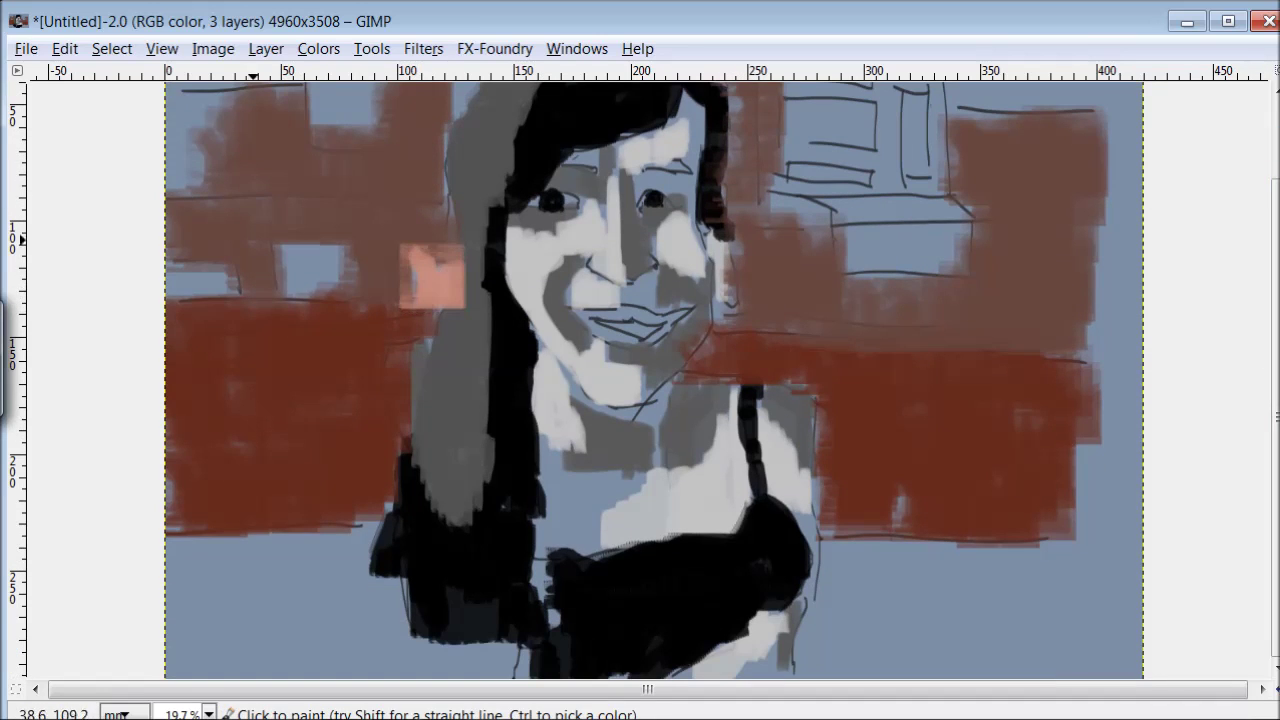
pyautogui.click(311, 267)
pyautogui.click(205, 268)
pyautogui.click(190, 565)
pyautogui.moveTo(196, 554)
pyautogui.mouseDown()
pyautogui.moveTo(231, 507)
pyautogui.moveTo(200, 600)
pyautogui.moveTo(398, 645)
pyautogui.mouseUp()
pyautogui.moveTo(880, 520)
pyautogui.mouseDown()
pyautogui.moveTo(830, 590)
pyautogui.moveTo(880, 640)
pyautogui.moveTo(937, 627)
pyautogui.moveTo(1069, 644)
pyautogui.moveTo(1130, 400)
pyautogui.mouseUp()
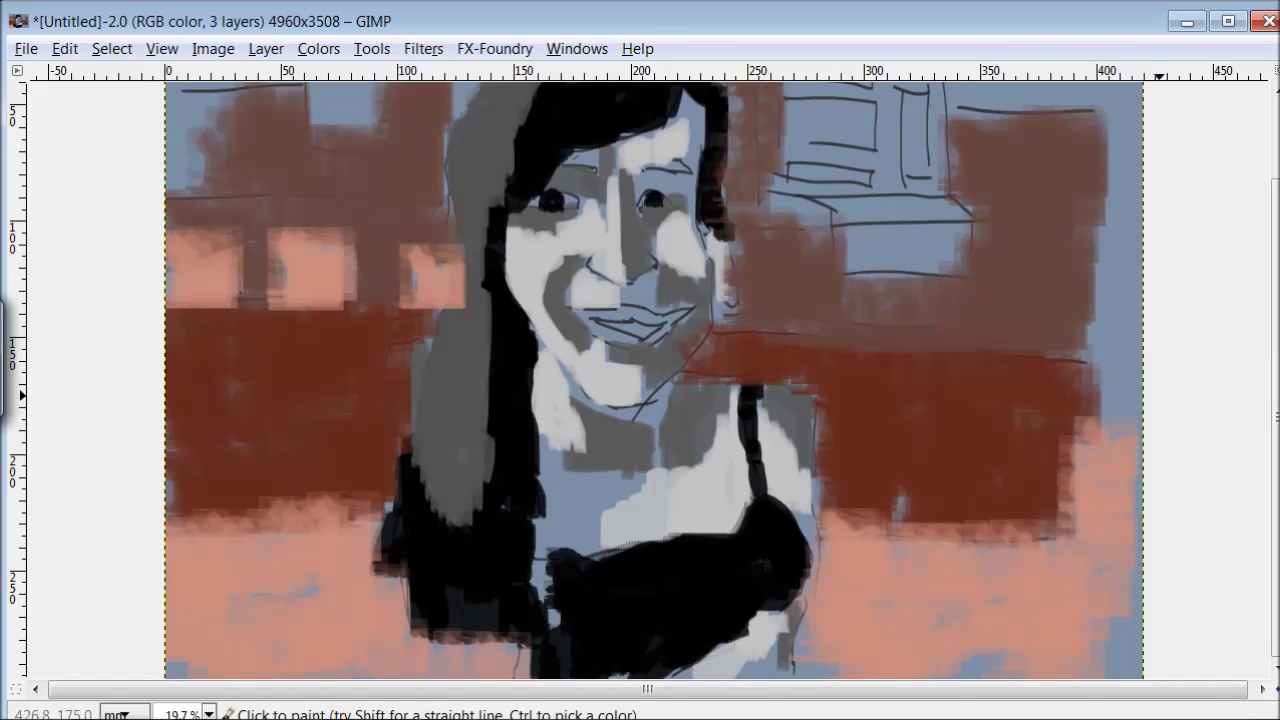
# Cover the right edge, top background and window sketch with salmon strokes
pyautogui.scroll(2, 1130, 400)
pyautogui.moveTo(975, 315)
pyautogui.mouseDown()
pyautogui.moveTo(862, 340)
pyautogui.moveTo(1000, 330)
pyautogui.mouseUp()
pyautogui.moveTo(193, 203)
pyautogui.mouseDown()
pyautogui.moveTo(285, 180)
pyautogui.moveTo(250, 161)
pyautogui.moveTo(470, 160)
pyautogui.moveTo(510, 110)
pyautogui.mouseUp()
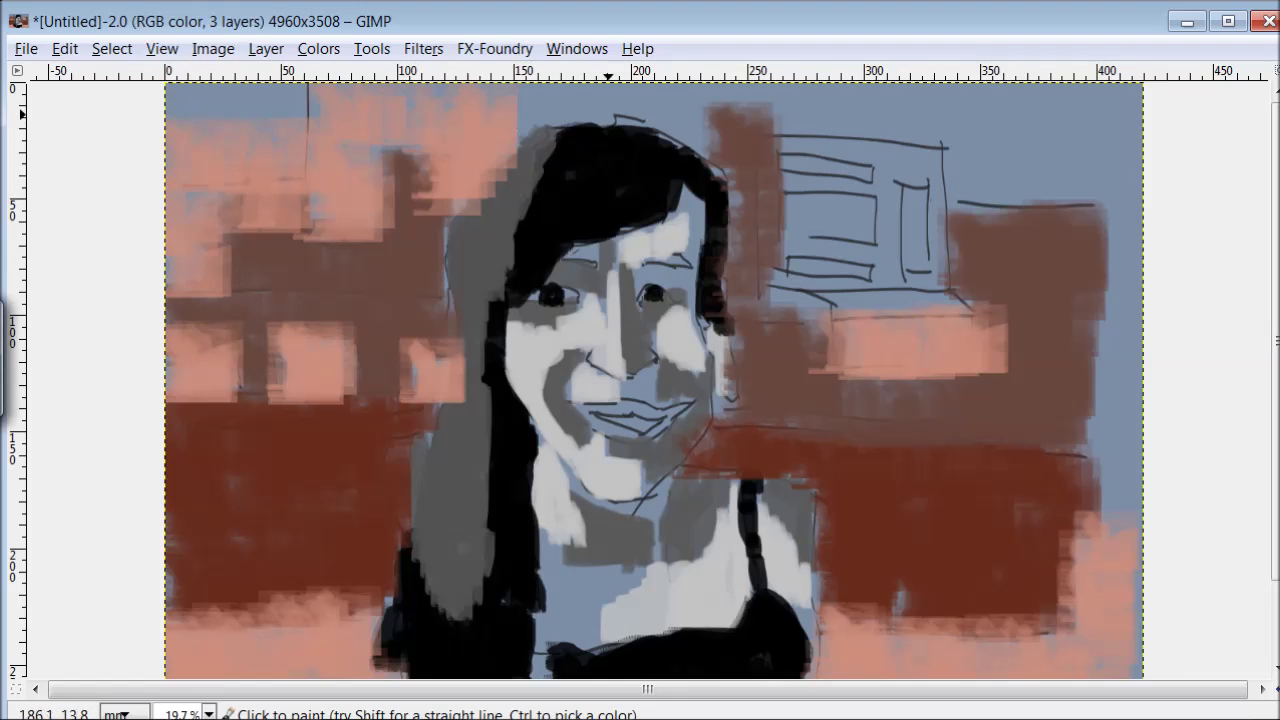
pyautogui.moveTo(831, 95)
pyautogui.mouseDown()
pyautogui.moveTo(628, 98)
pyautogui.moveTo(623, 137)
pyautogui.moveTo(1017, 151)
pyautogui.moveTo(1095, 200)
pyautogui.moveTo(1110, 310)
pyautogui.moveTo(1070, 448)
pyautogui.mouseUp()
pyautogui.moveTo(940, 175)
pyautogui.mouseDown()
pyautogui.moveTo(892, 240)
pyautogui.moveTo(800, 320)
pyautogui.mouseUp()
pyautogui.moveTo(770, 220); pyautogui.dragTo(840, 300)
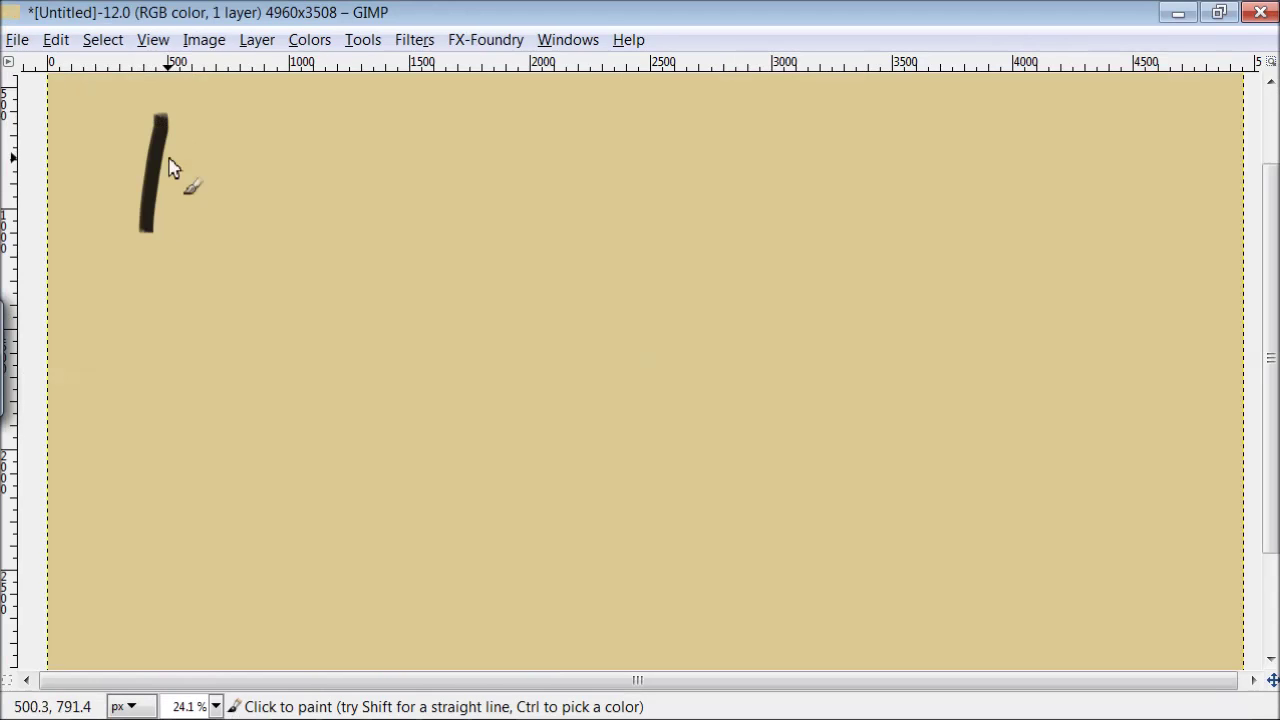
# Hand-letter 'ARTWORK BY' in black across the top of the tan canvas
pyautogui.moveTo(160, 112); pyautogui.dragTo(195, 215)
pyautogui.moveTo(140, 190); pyautogui.dragTo(171, 200)
pyautogui.moveTo(222, 118); pyautogui.dragTo(225, 215)
pyautogui.moveTo(218, 120); pyautogui.dragTo(288, 203)
pyautogui.moveTo(293, 122); pyautogui.dragTo(368, 116)
pyautogui.moveTo(338, 116); pyautogui.dragTo(344, 212)
pyautogui.moveTo(392, 120); pyautogui.dragTo(486, 114)
pyautogui.moveTo(555, 128); pyautogui.dragTo(680, 210)
pyautogui.moveTo(695, 122); pyautogui.dragTo(775, 212)
pyautogui.moveTo(866, 112); pyautogui.dragTo(870, 205)
pyautogui.moveTo(968, 115); pyautogui.dragTo(1005, 160)
# Write the artist's name on the second line and a 'WEB:' label below
pyautogui.moveTo(1050, 105); pyautogui.dragTo(997, 228)
pyautogui.moveTo(235, 275)
pyautogui.mouseDown()
pyautogui.moveTo(320, 282)
pyautogui.moveTo(340, 368)
pyautogui.mouseUp()
pyautogui.moveTo(400, 278); pyautogui.dragTo(440, 360)
pyautogui.moveTo(535, 330); pyautogui.dragTo(730, 355)
pyautogui.moveTo(810, 280)
pyautogui.mouseDown()
pyautogui.moveTo(929, 314)
pyautogui.moveTo(1045, 312)
pyautogui.moveTo(1128, 331)
pyautogui.moveTo(1150, 365)
pyautogui.mouseUp()
pyautogui.moveTo(90, 480)
pyautogui.mouseDown()
pyautogui.moveTo(131, 514)
pyautogui.moveTo(214, 514)
pyautogui.moveTo(275, 545)
pyautogui.mouseUp()
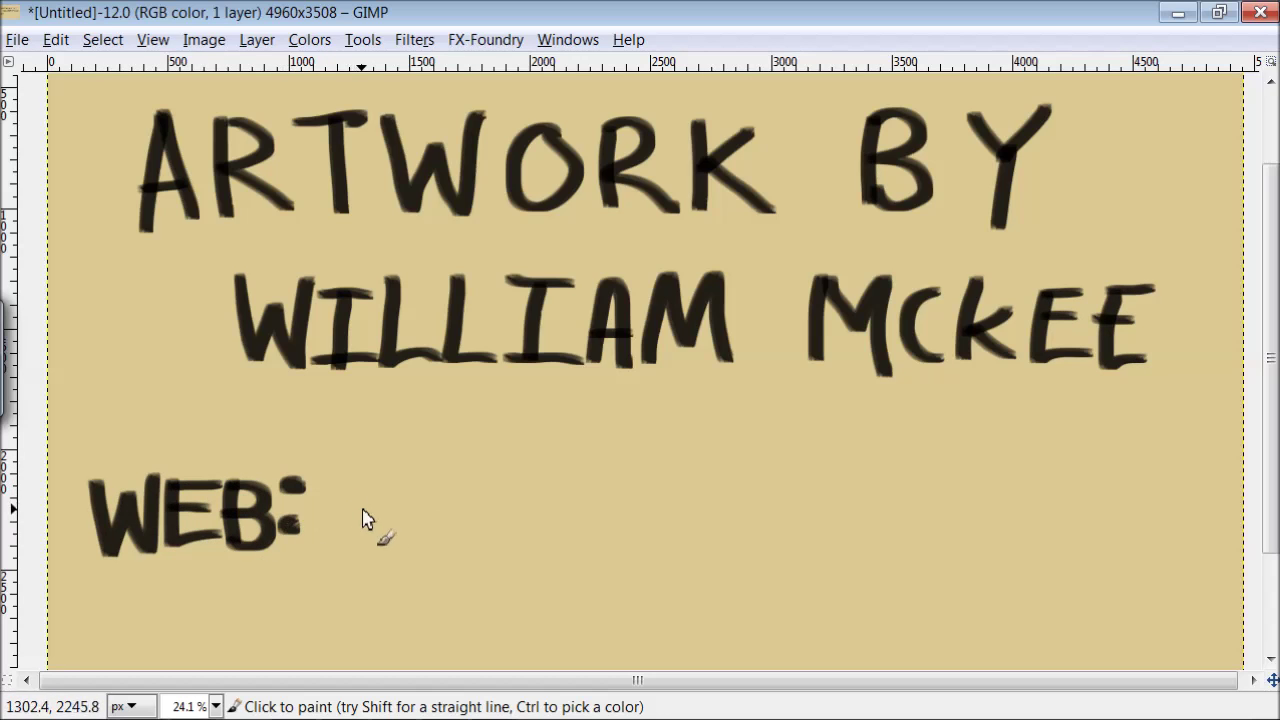